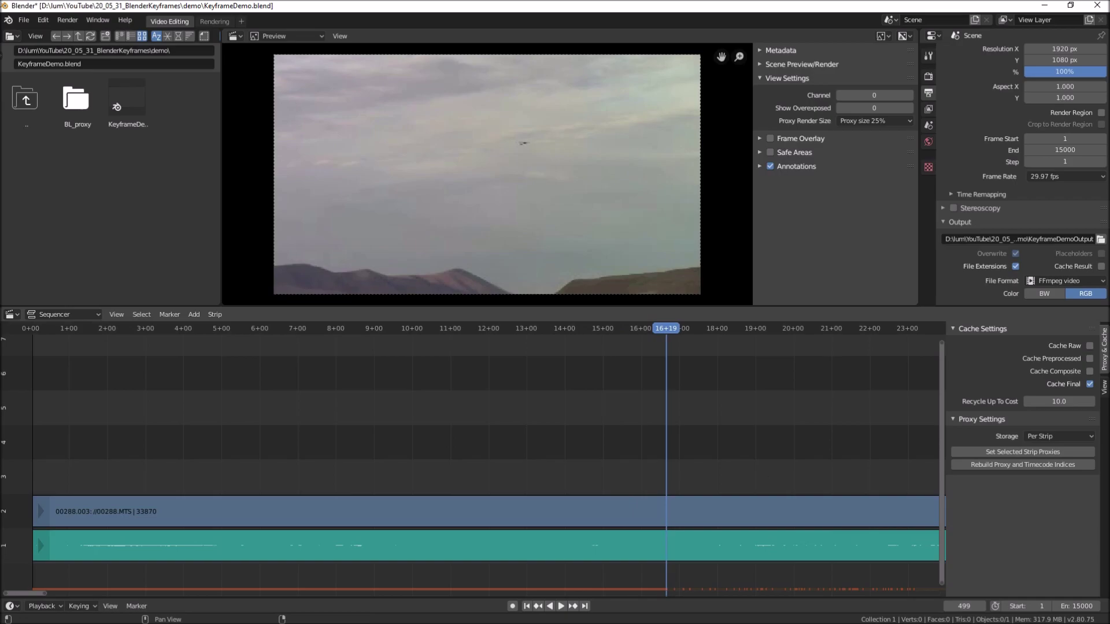
# - Locate CircleTransparent.png in its project folder and add it to the sequencer as an image strip starting at frame 499
pyautogui.click(729, 224)
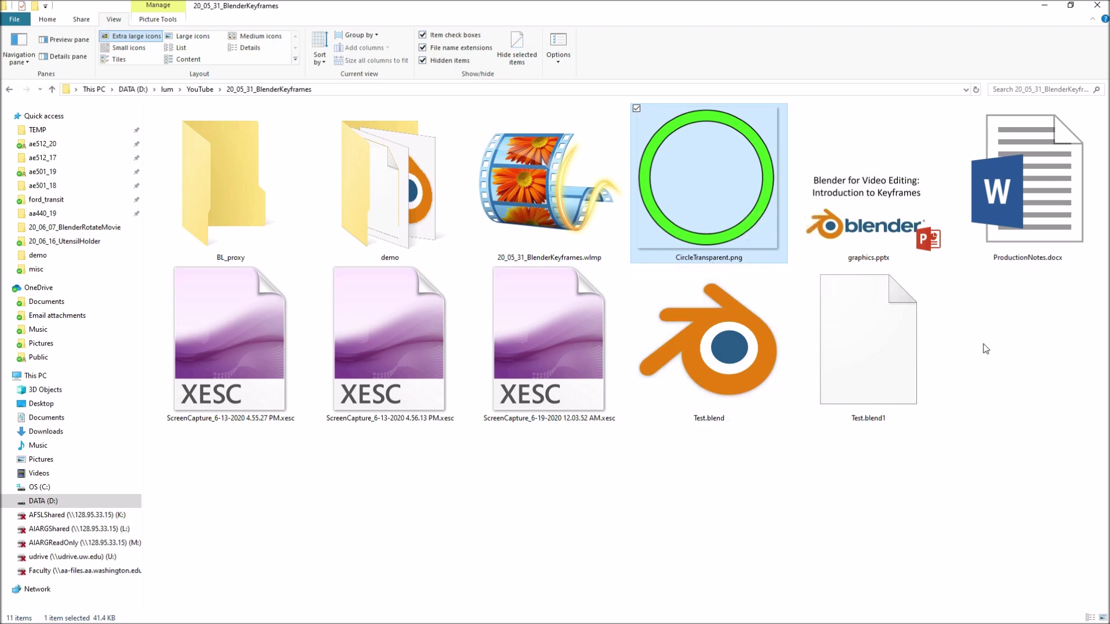
pyautogui.click(1046, 9)
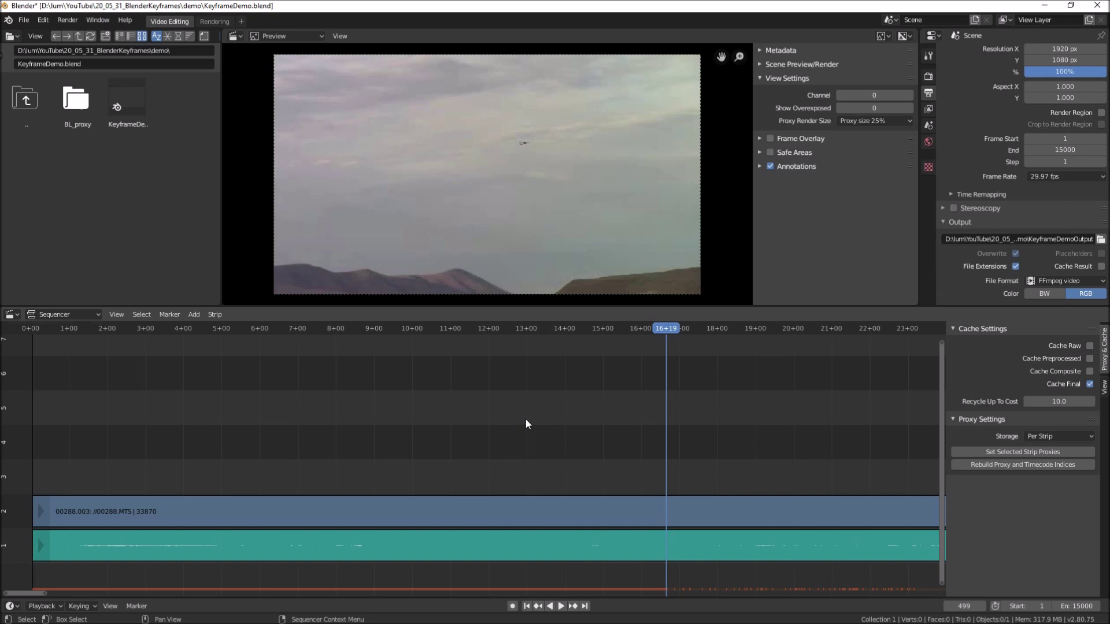
pyautogui.click(191, 314)
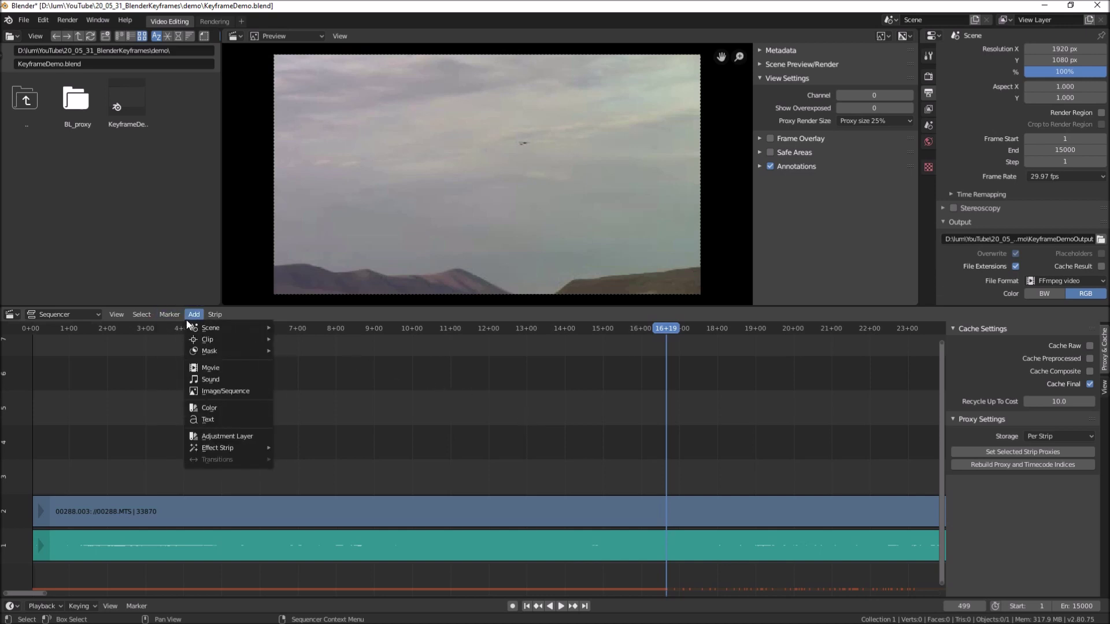
pyautogui.click(212, 392)
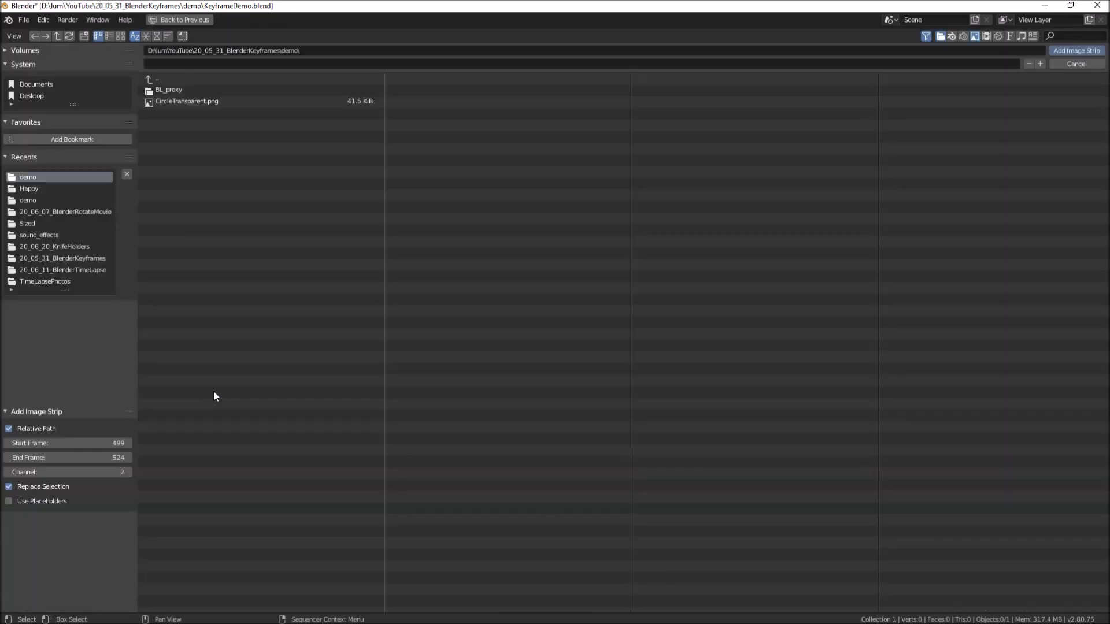
pyautogui.click(174, 101)
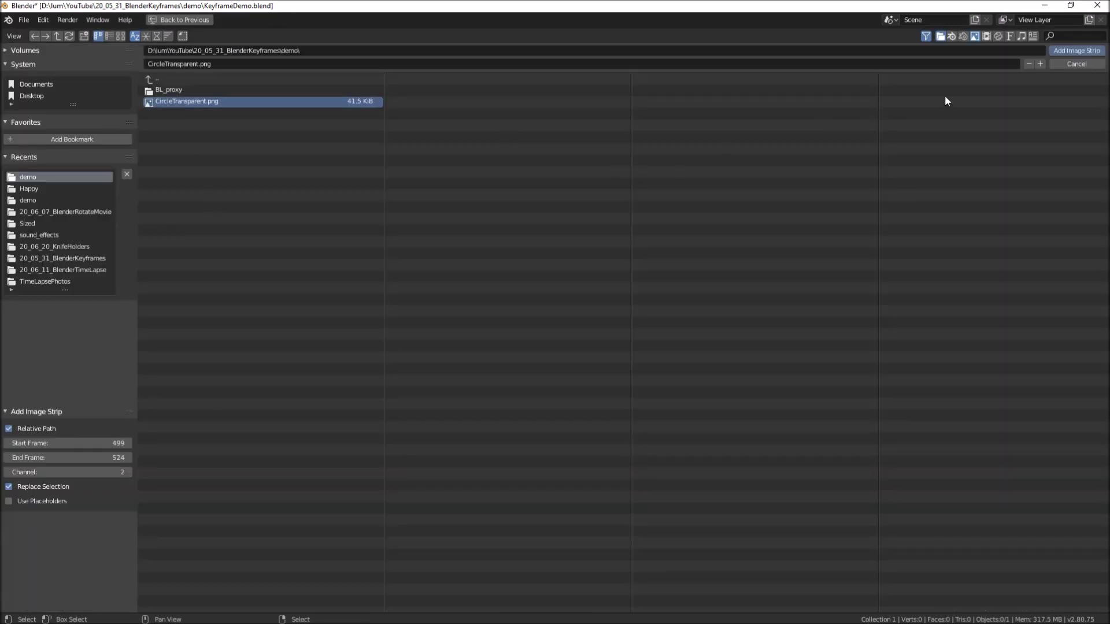
pyautogui.click(1071, 50)
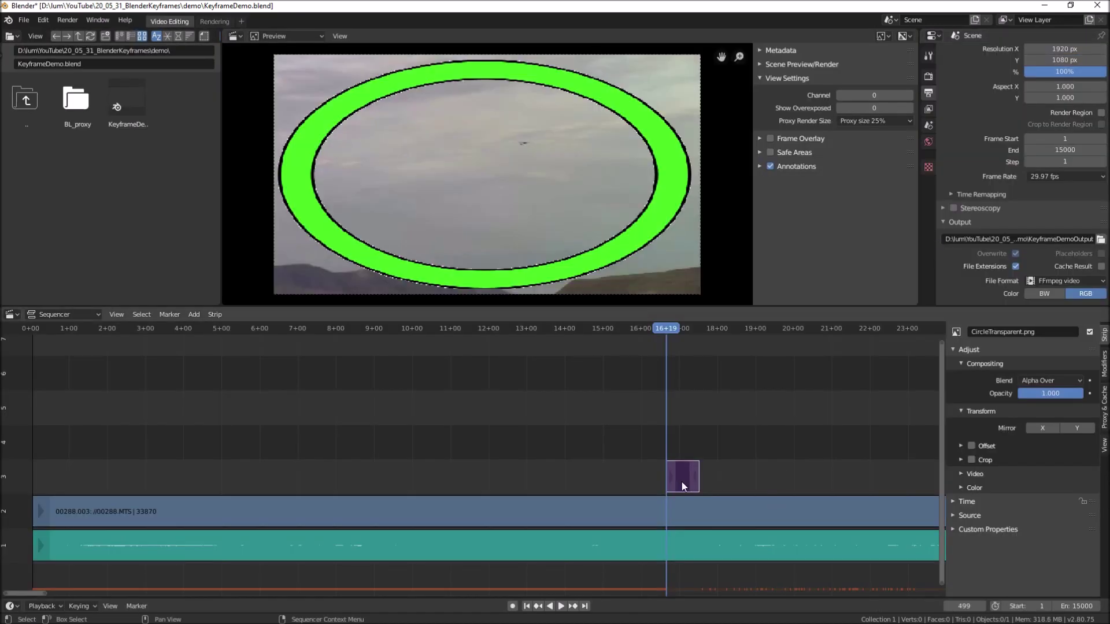
# - Move the circle image strip to start at frame 288, move the playhead to frame 289, and extend the strip's end to frame 698
pyautogui.moveTo(682, 486); pyautogui.dragTo(413, 484)
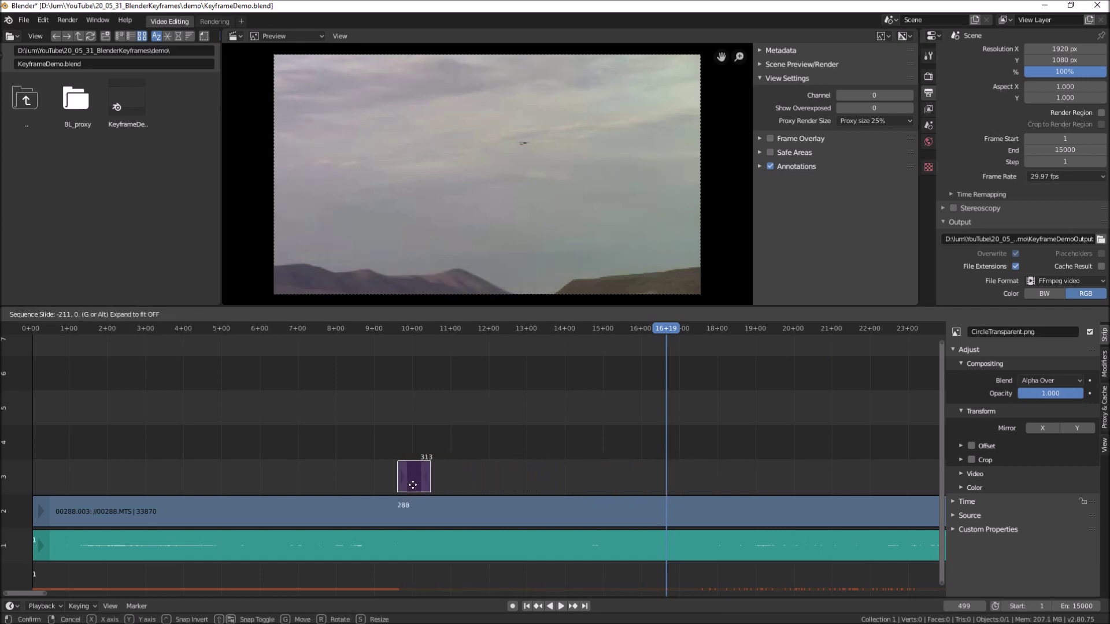
pyautogui.moveTo(667, 332); pyautogui.dragTo(399, 346)
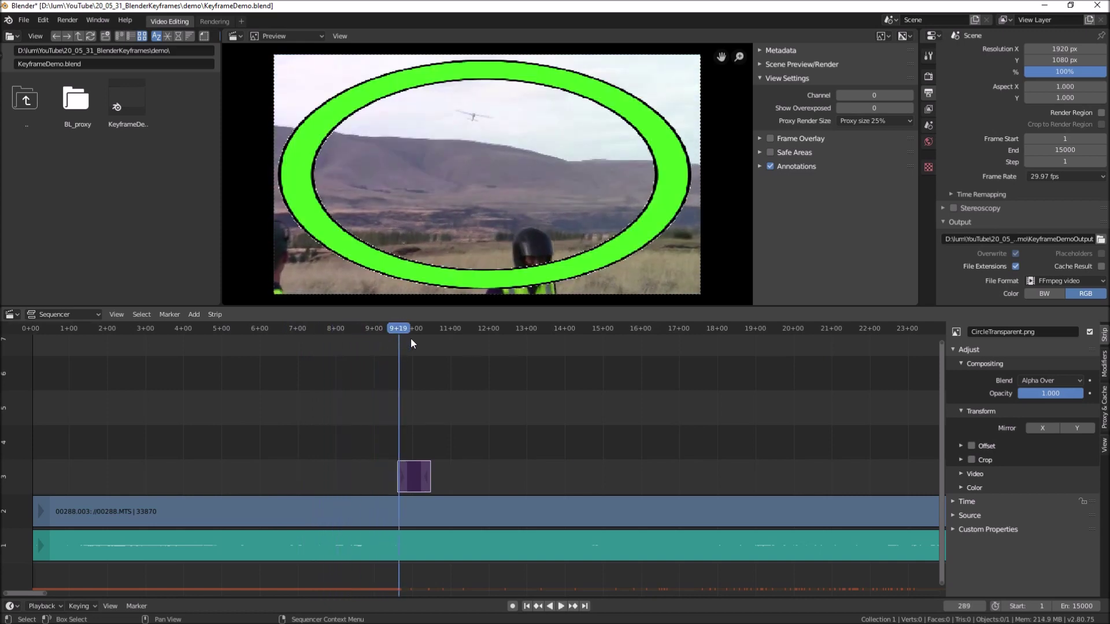
pyautogui.click(424, 484)
pyautogui.moveTo(424, 483); pyautogui.dragTo(914, 467)
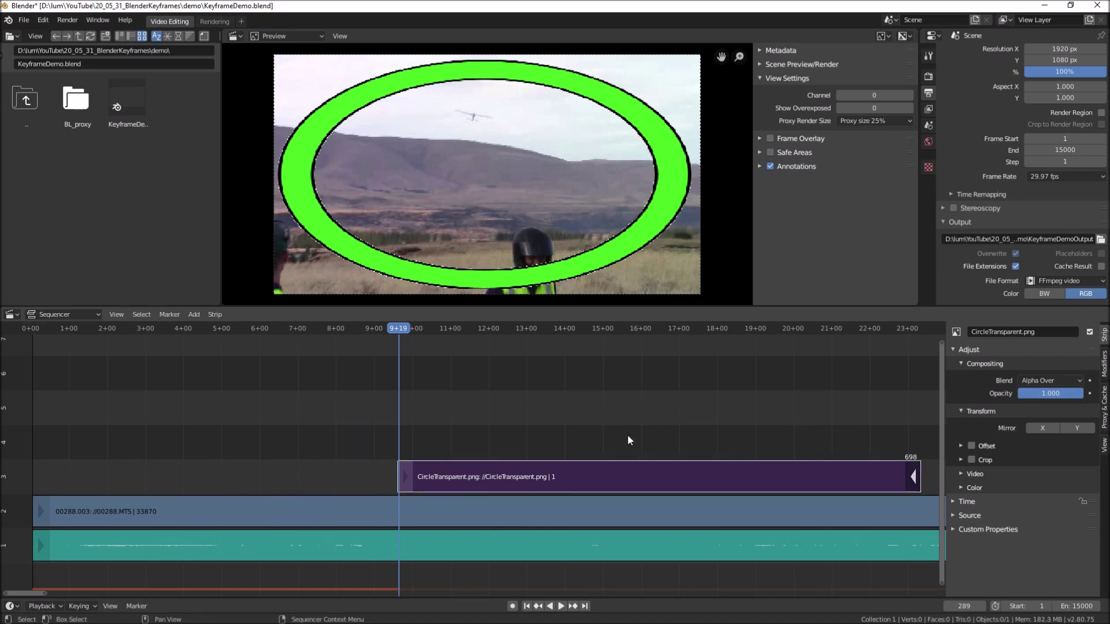
# - Add a Transform effect strip to the CircleTransparent.png strip
pyautogui.click(520, 477)
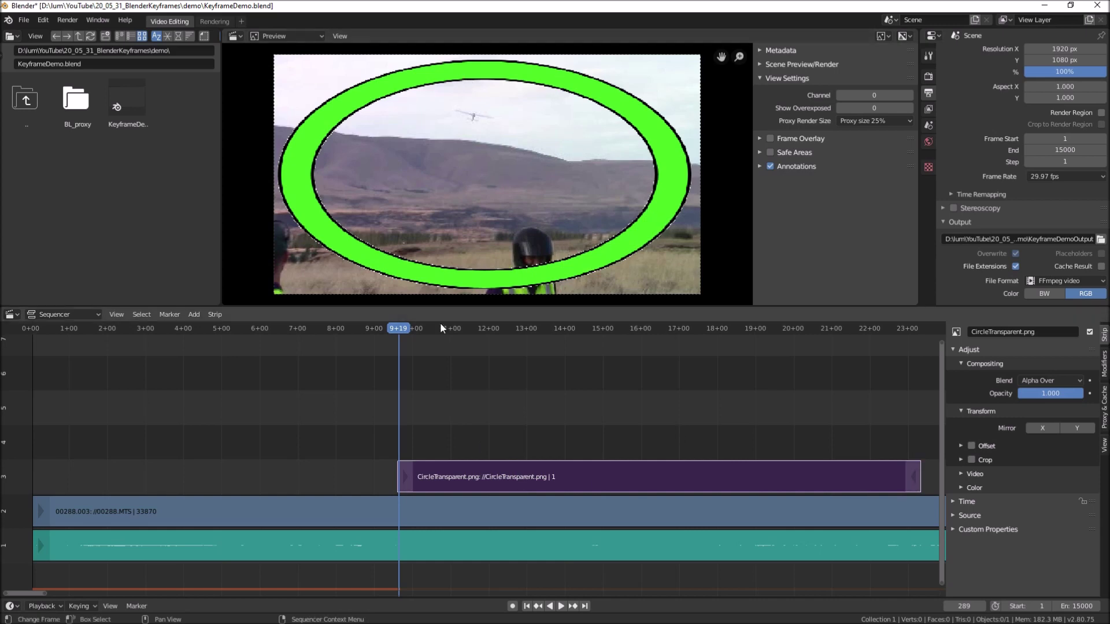
pyautogui.click(194, 315)
pyautogui.moveTo(223, 450)
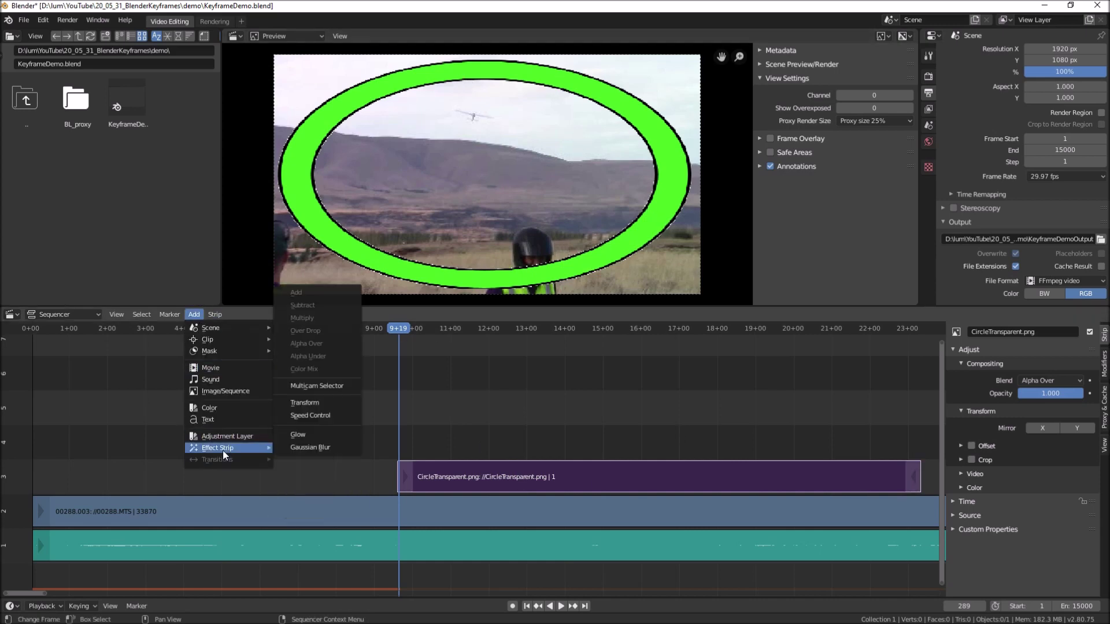
pyautogui.click(319, 403)
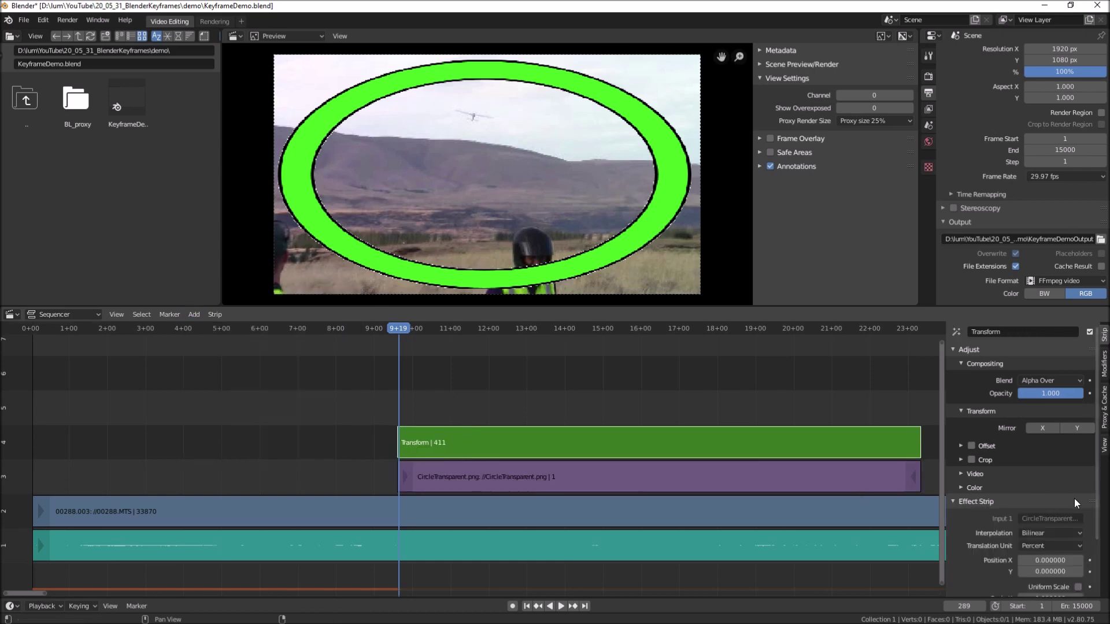
# - Enable uniform scale at 0.28 and place the circle around the aircraft at position X -3.48, Y 23.82
pyautogui.scroll(-3, 1074, 499)
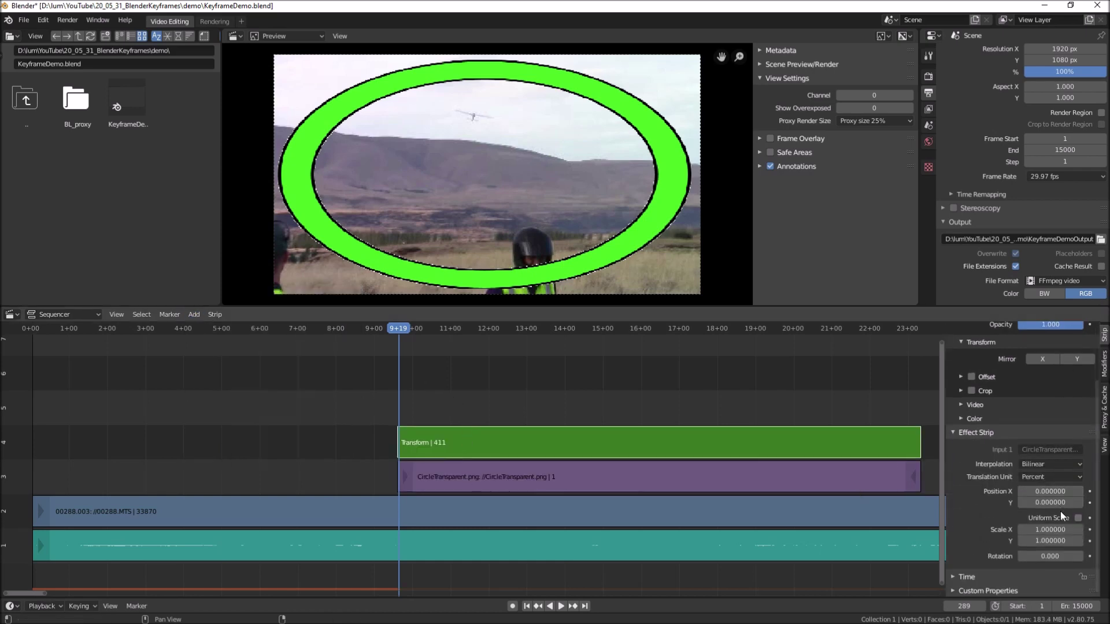
pyautogui.click(1078, 518)
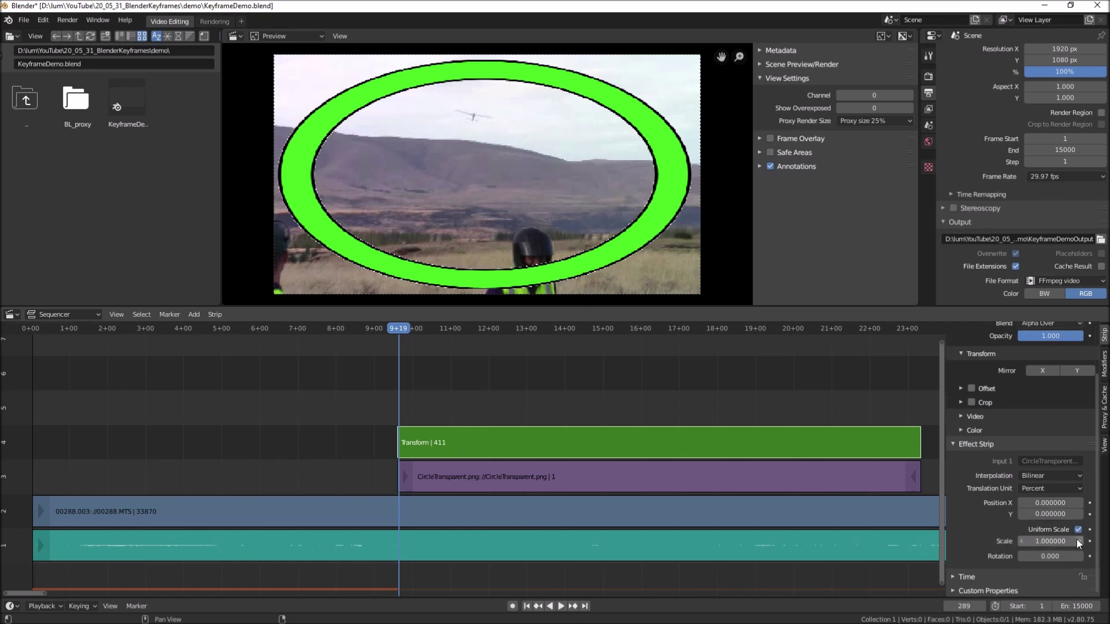
pyautogui.moveTo(1058, 543); pyautogui.dragTo(1017, 542)
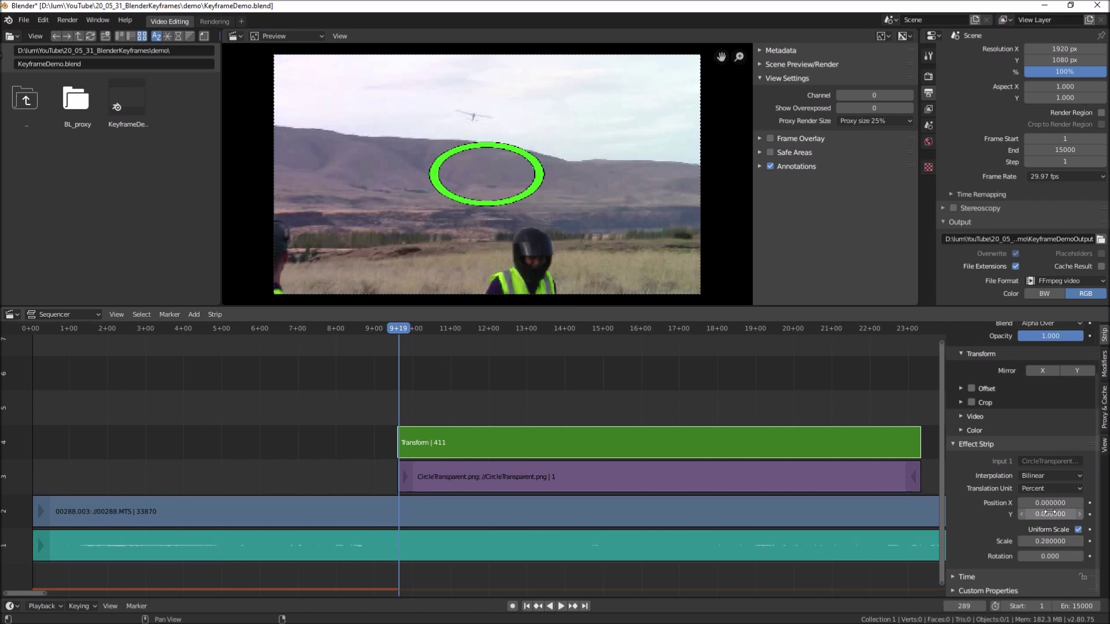
pyautogui.moveTo(1052, 503)
pyautogui.mouseDown()
pyautogui.moveTo(1000, 503)
pyautogui.moveTo(1106, 514)
pyautogui.moveTo(1042, 503)
pyautogui.mouseUp()
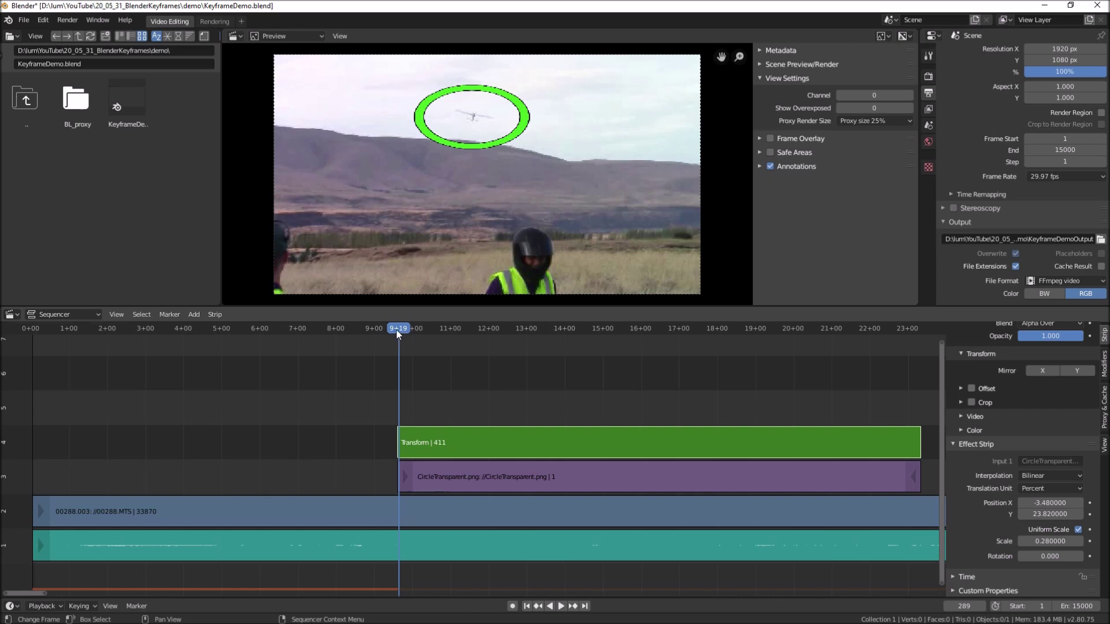
# - Reposition the circle over the aircraft at frame 352 to X 1.62, Y 14.79 without keyframes, and scrub on to frame 490
pyautogui.moveTo(397, 330); pyautogui.dragTo(479, 332)
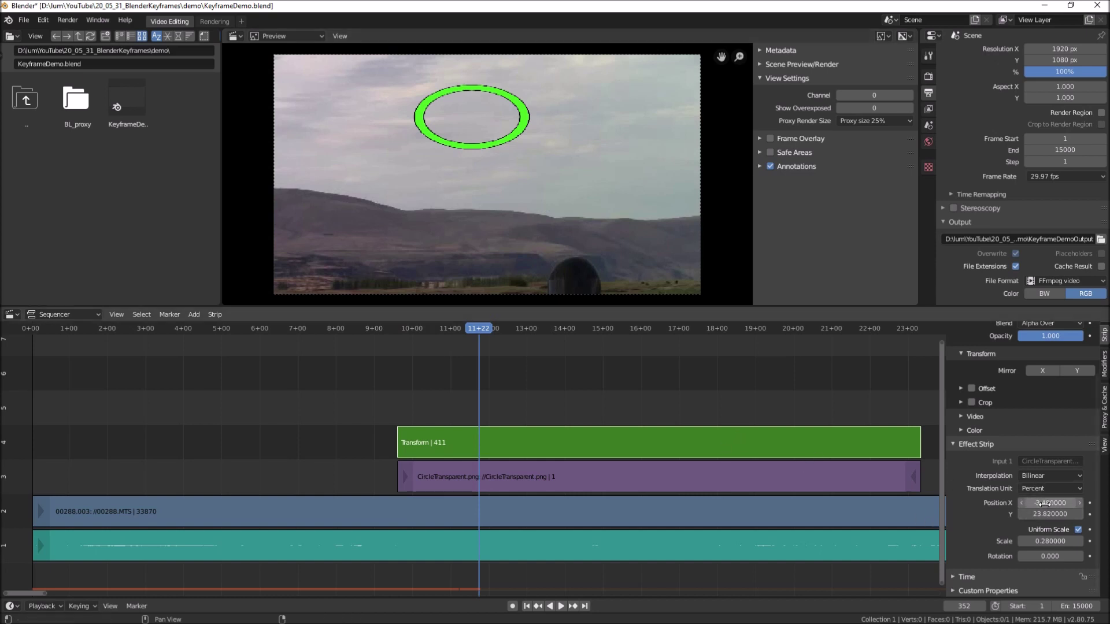
pyautogui.moveTo(1045, 503)
pyautogui.mouseDown()
pyautogui.moveTo(1042, 514)
pyautogui.moveTo(1049, 503)
pyautogui.mouseUp()
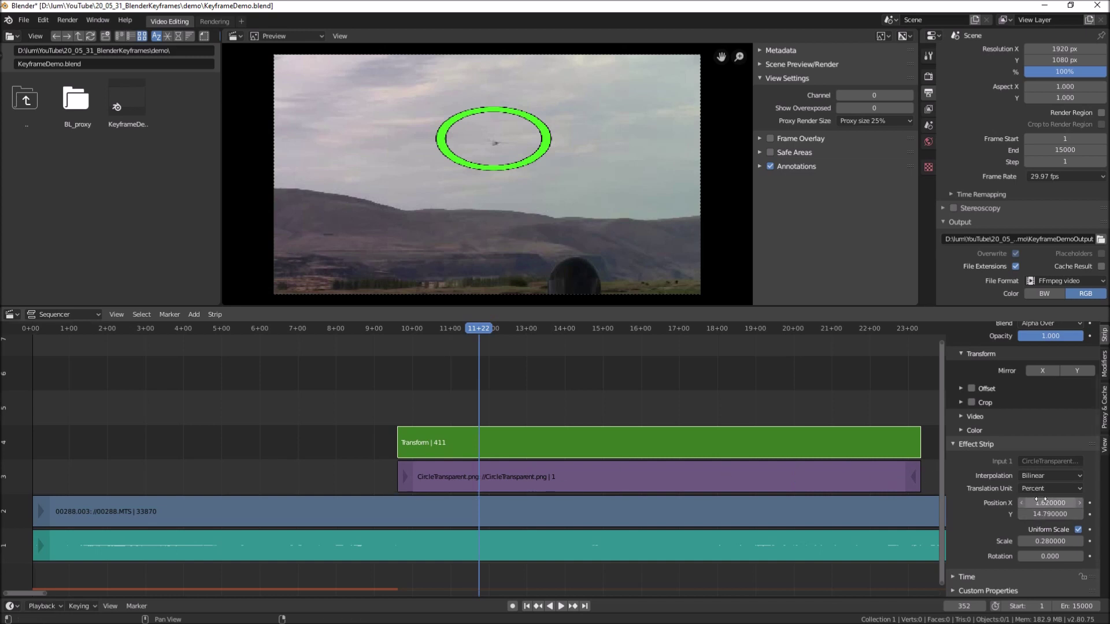
pyautogui.moveTo(475, 328); pyautogui.dragTo(654, 335)
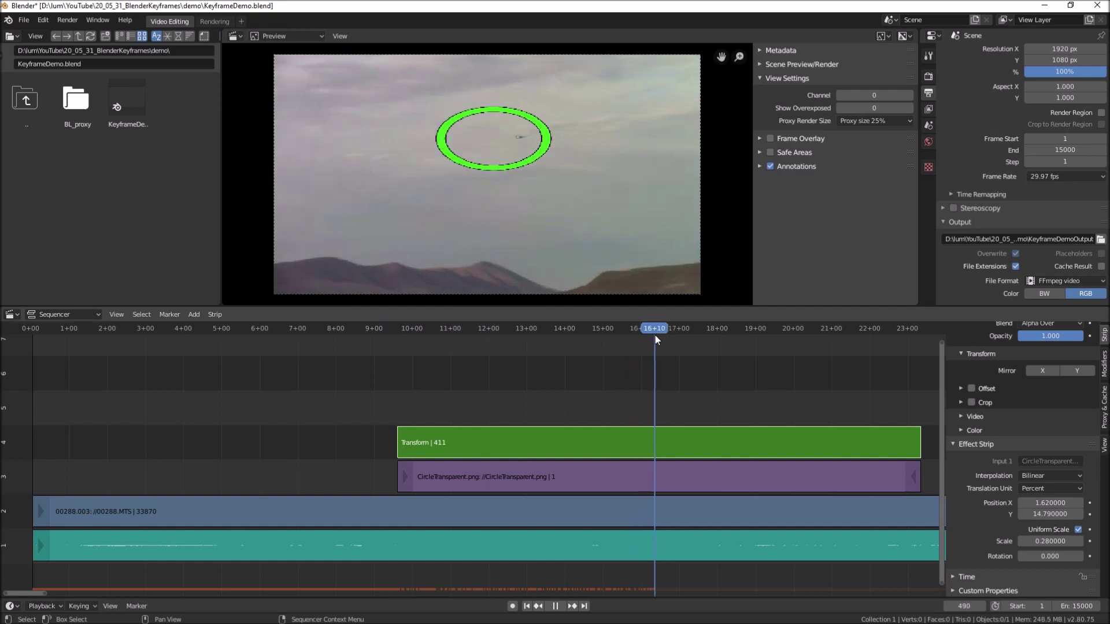
# - At frame 289, set the circle's position to X -3.21, Y 24.78 around the aircraft and keyframe both values
pyautogui.moveTo(655, 335); pyautogui.dragTo(398, 379)
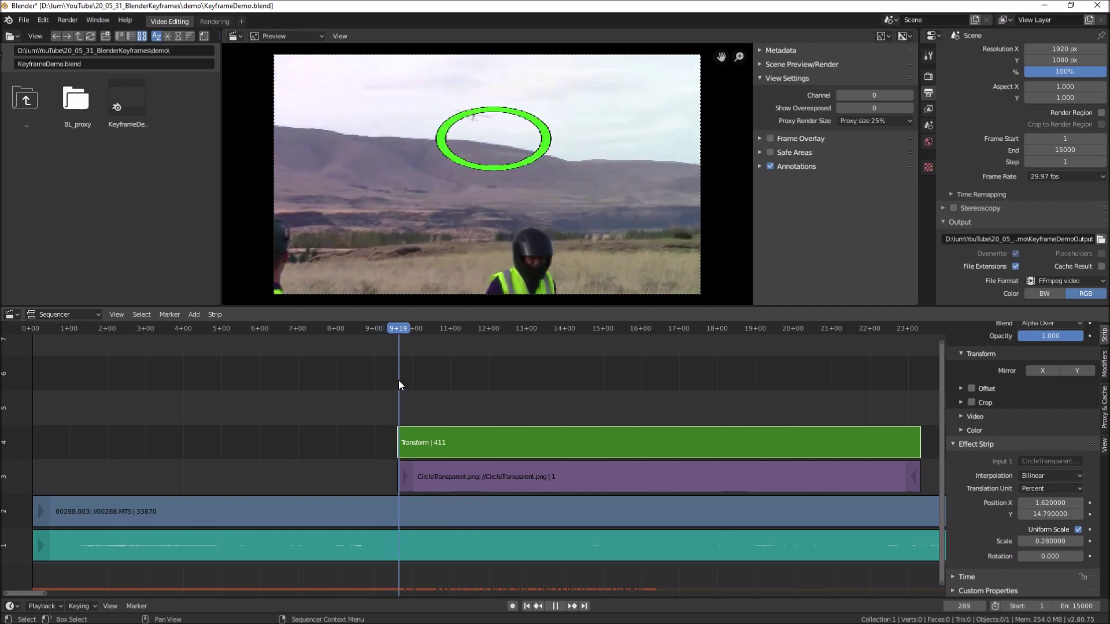
pyautogui.moveTo(399, 381); pyautogui.dragTo(399, 382)
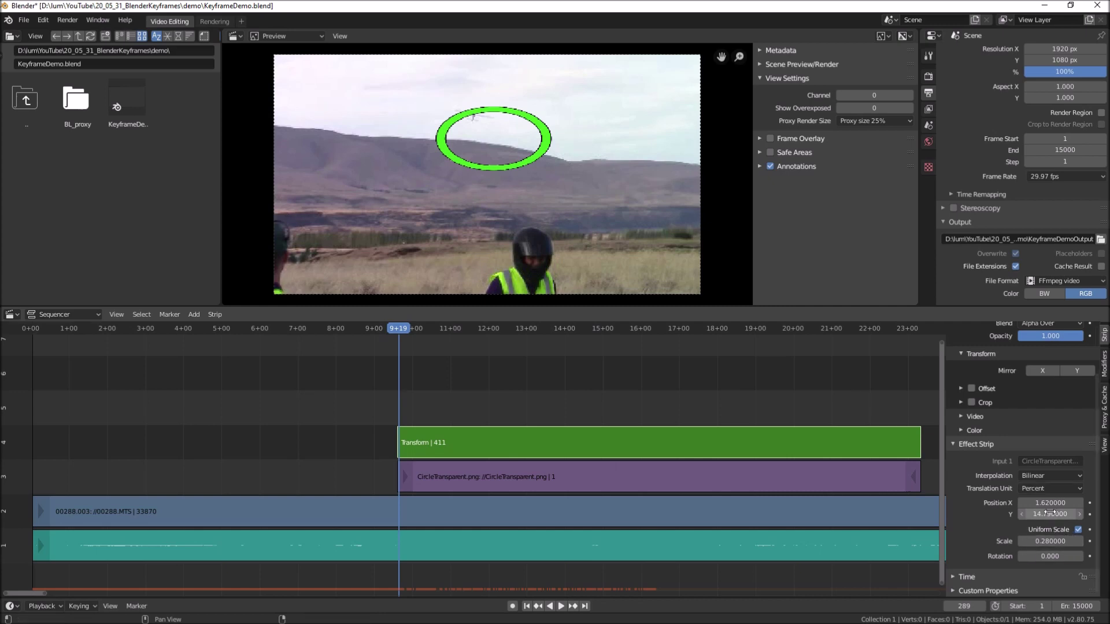
pyautogui.moveTo(1050, 503)
pyautogui.mouseDown()
pyautogui.moveTo(1009, 503)
pyautogui.moveTo(1070, 514)
pyautogui.moveTo(1038, 513)
pyautogui.mouseUp()
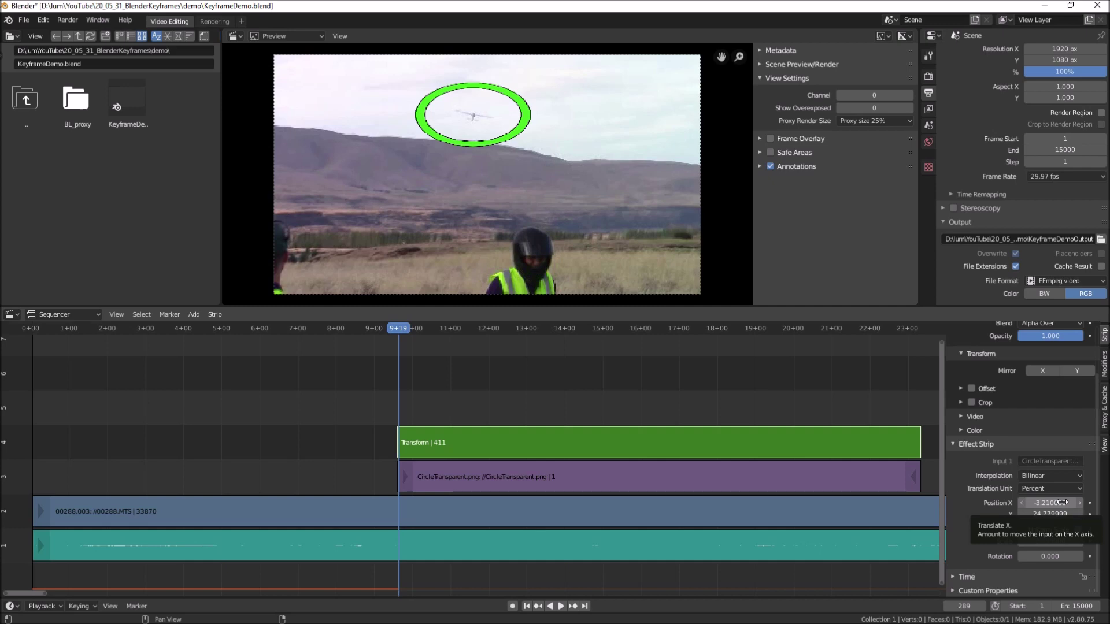
pyautogui.press('i')
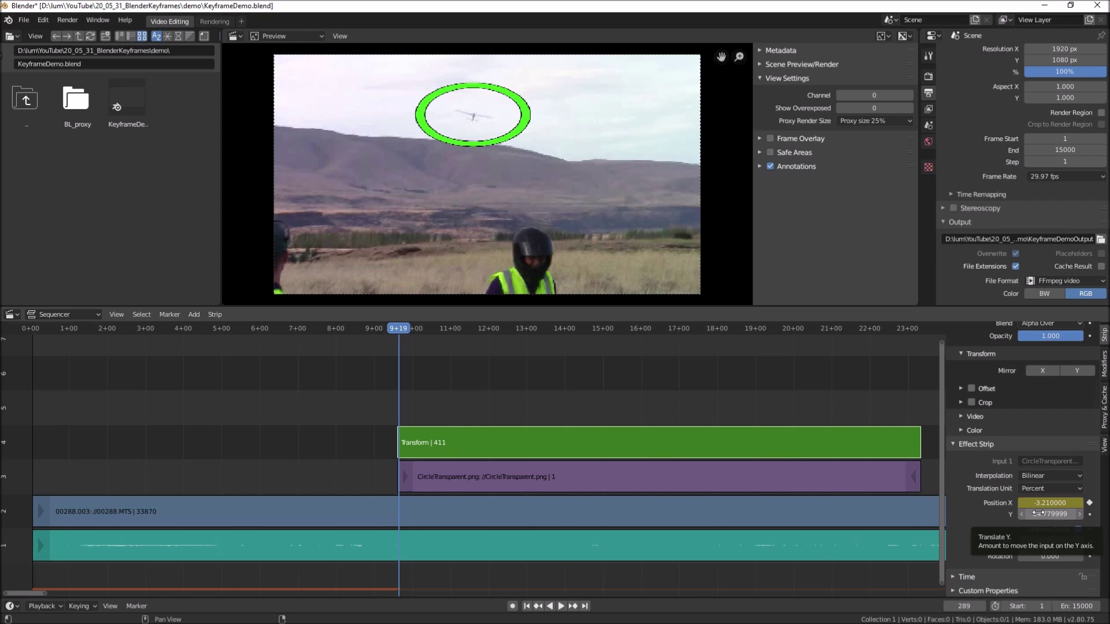
pyautogui.press('i')
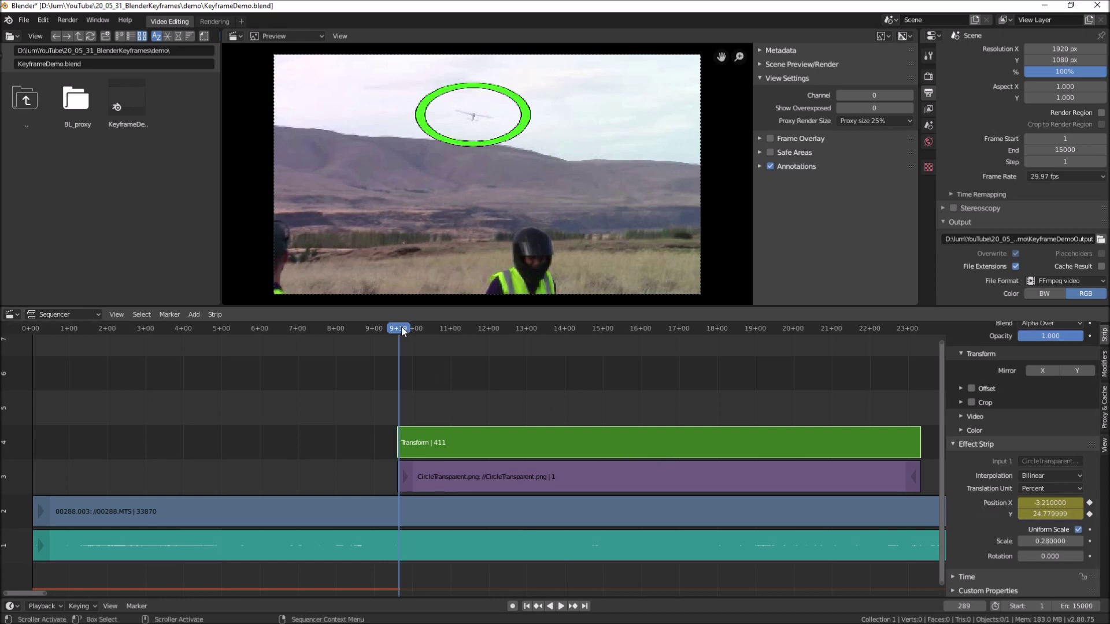
# - At frame 327, set the circle's position to X -0.54, Y 18.21 around the aircraft and keyframe both values
pyautogui.moveTo(402, 328); pyautogui.dragTo(428, 332)
pyautogui.press('space')
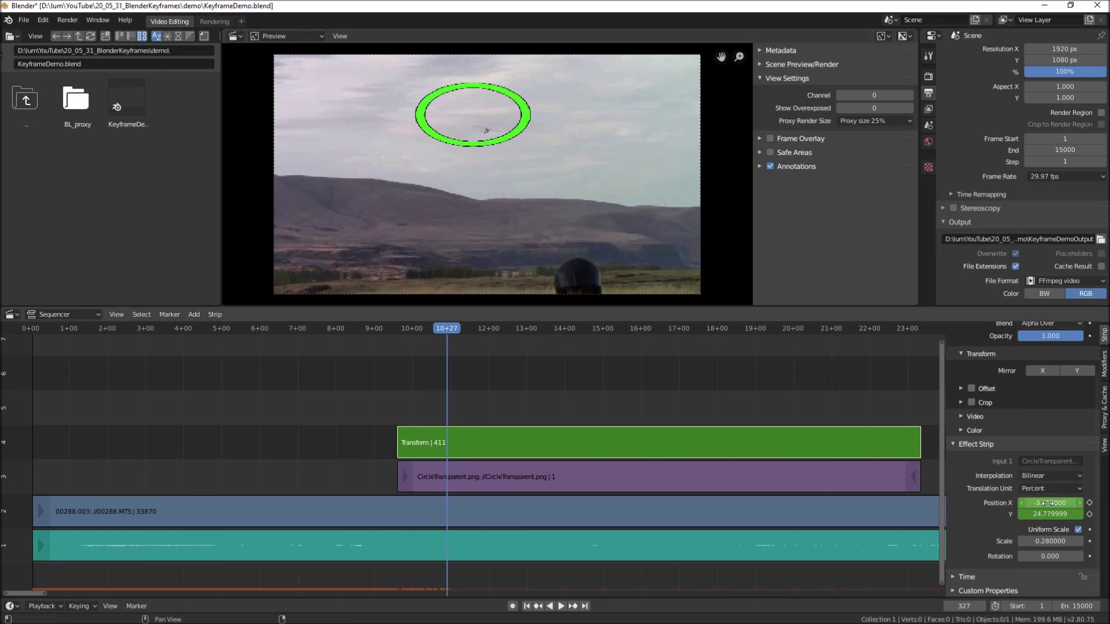
pyautogui.moveTo(1050, 503); pyautogui.dragTo(1005, 514)
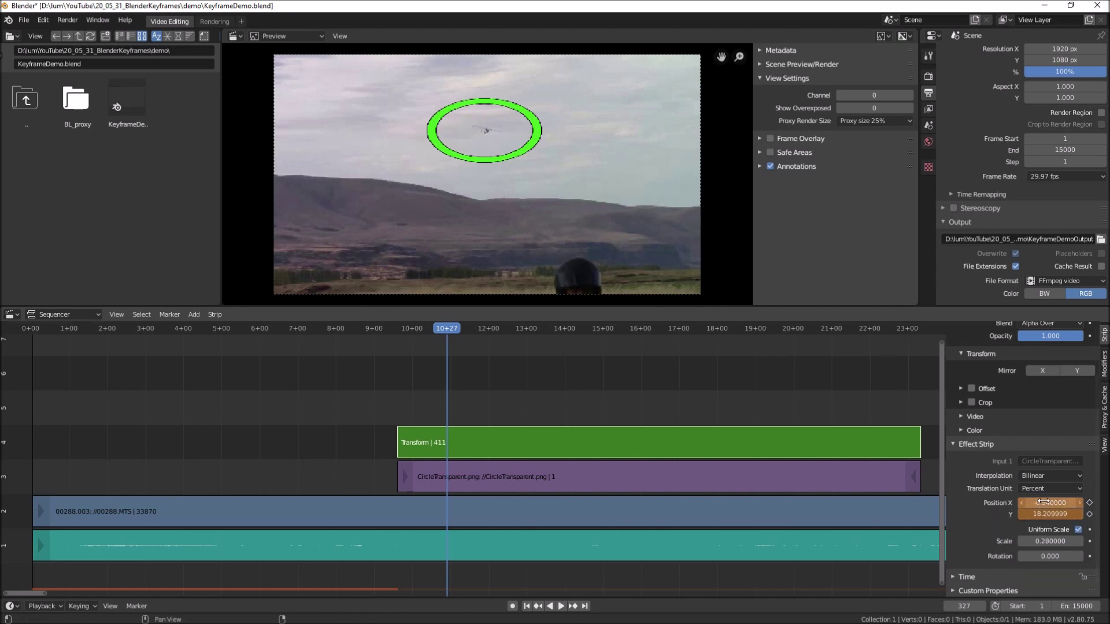
pyautogui.press('i')
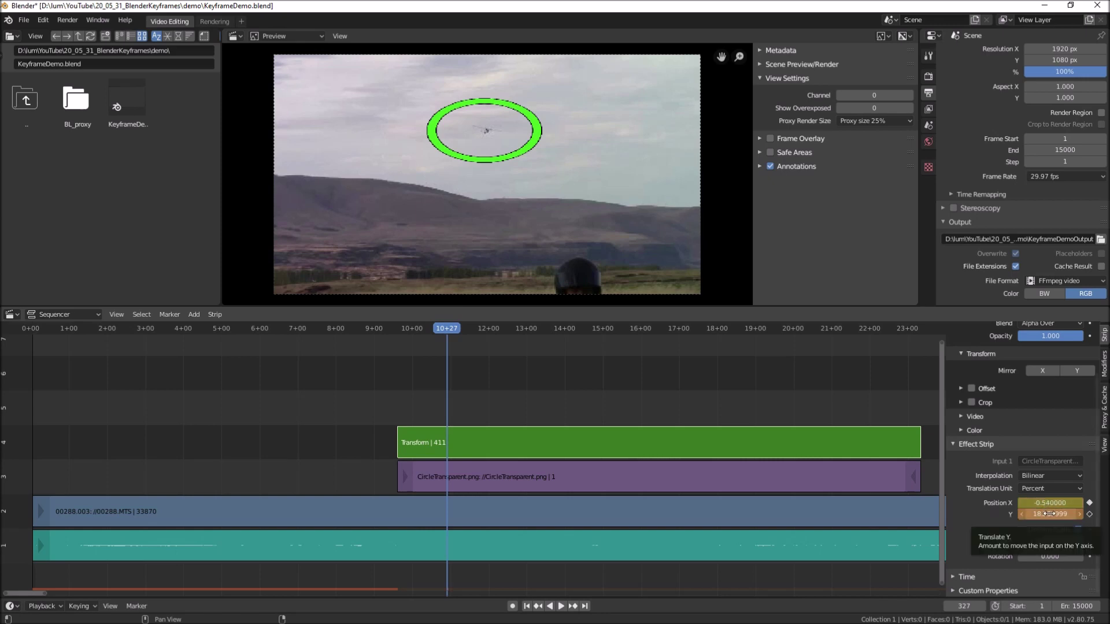
pyautogui.press('i')
# - Play and scrub between frames 289 and 327, stepping to frame 290, to check how the circle's position is interpolated
pyautogui.moveTo(450, 326); pyautogui.dragTo(399, 345)
pyautogui.press('space')
pyautogui.press('space')
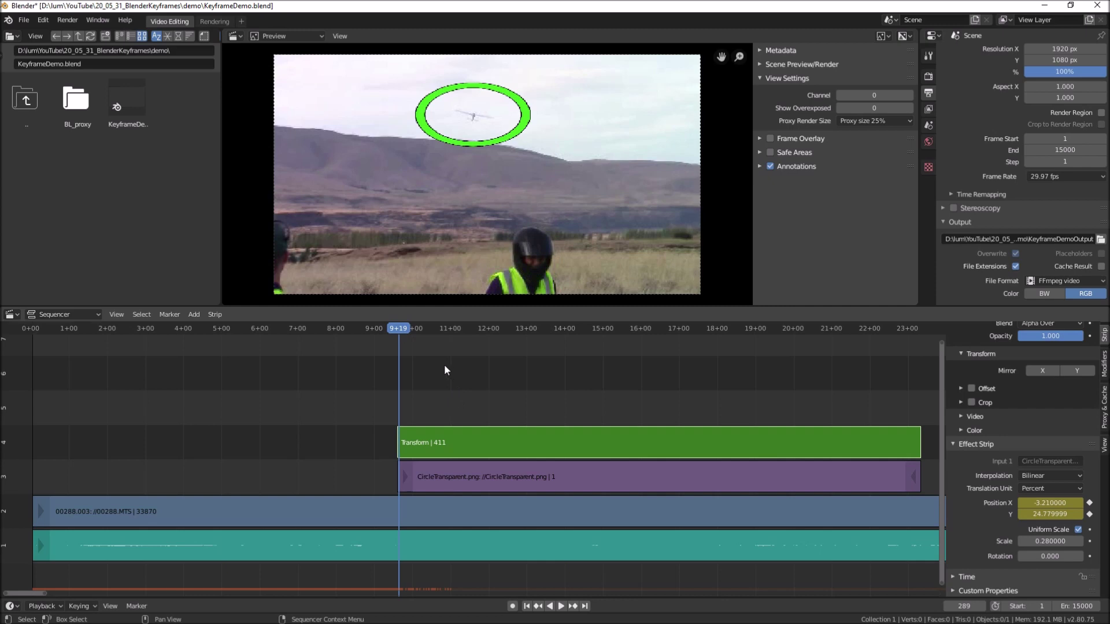
pyautogui.click(971, 607)
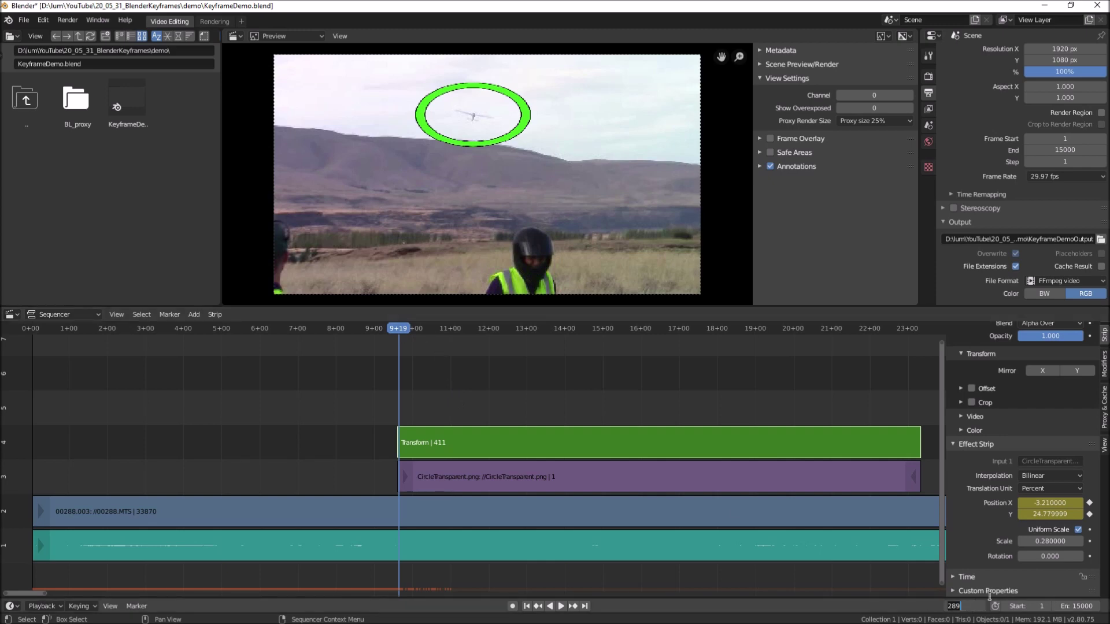
pyautogui.write('290')
pyautogui.press('Return')
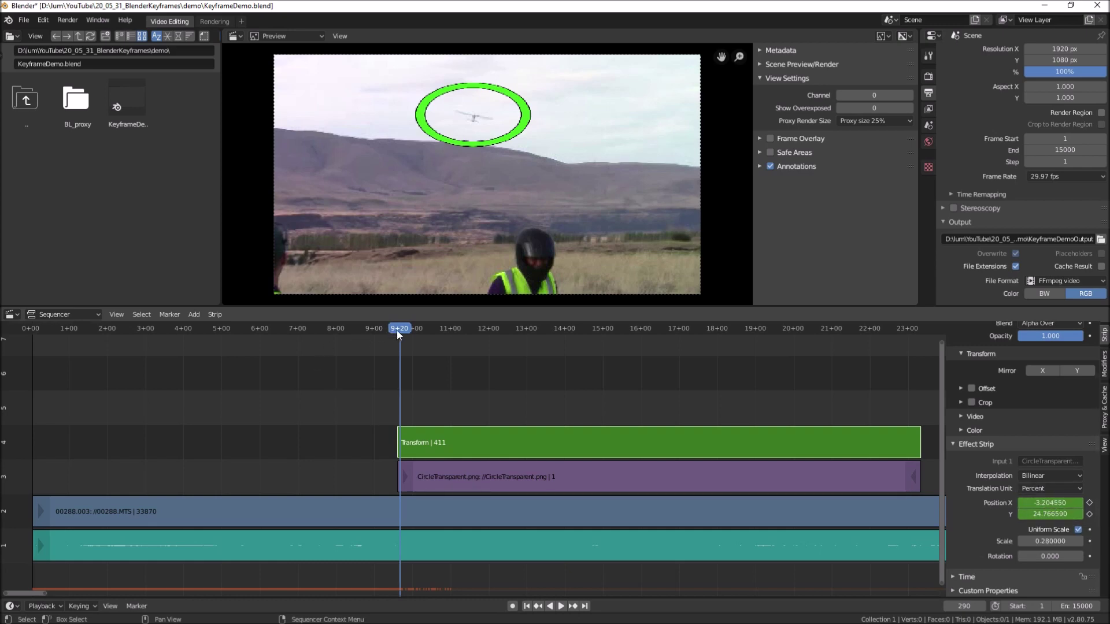
pyautogui.press('space')
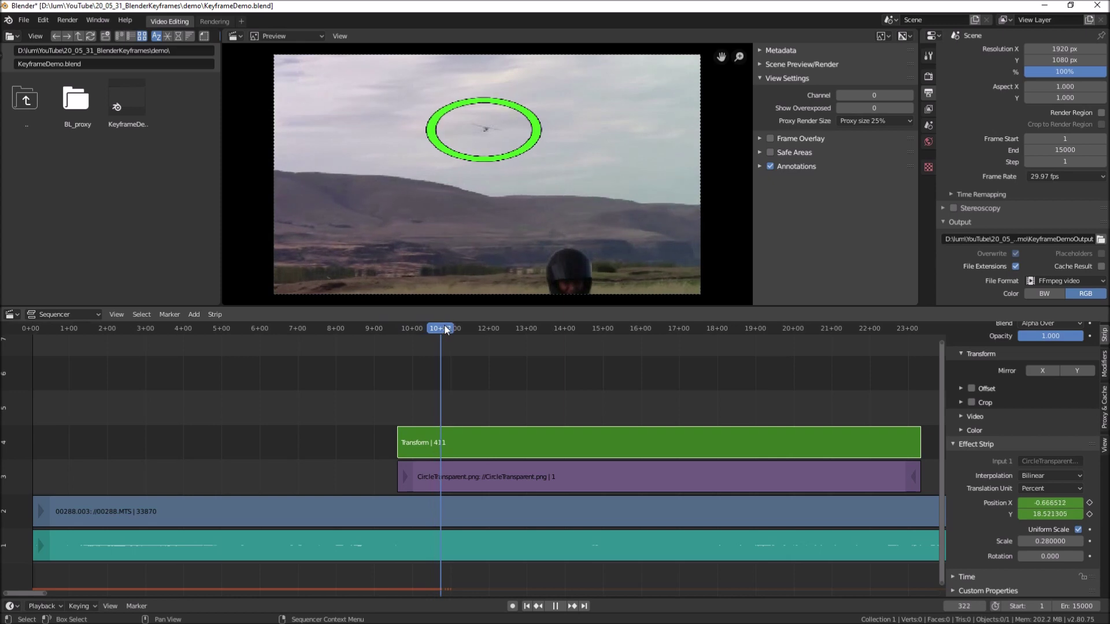
pyautogui.moveTo(451, 329); pyautogui.dragTo(449, 330)
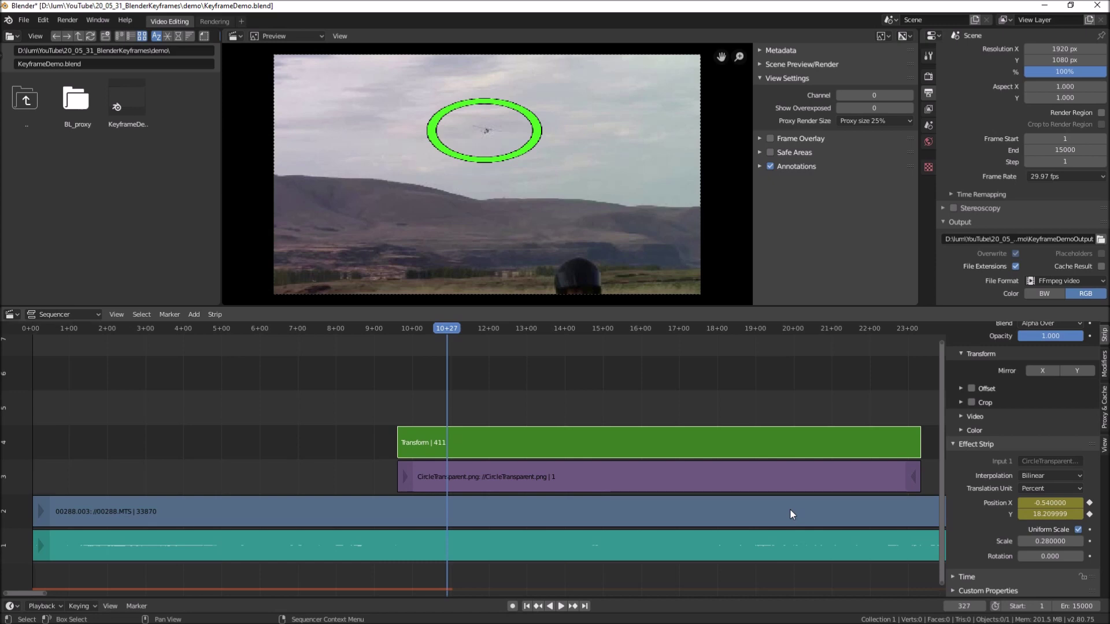
# - Play on to frame 363, set the circle's position to X 5.73, Y 13.41 around the aircraft, and keyframe both values
pyautogui.press('space')
pyautogui.press('space')
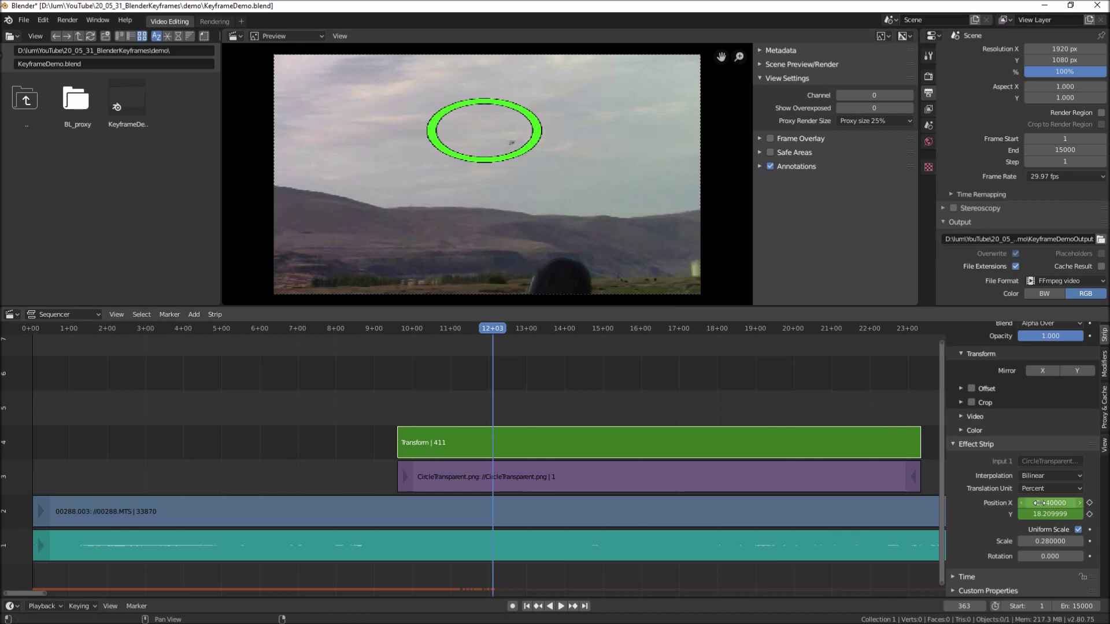
pyautogui.moveTo(1050, 503)
pyautogui.mouseDown()
pyautogui.moveTo(1069, 503)
pyautogui.moveTo(1043, 522)
pyautogui.moveTo(1051, 514)
pyautogui.mouseUp()
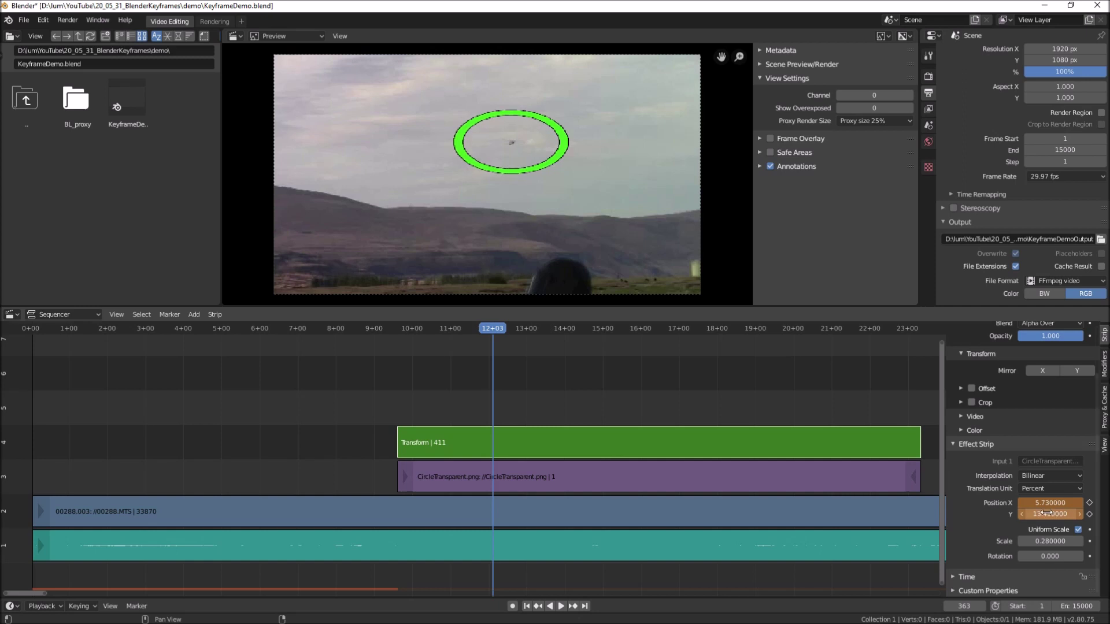
pyautogui.press('i')
pyautogui.press('i')
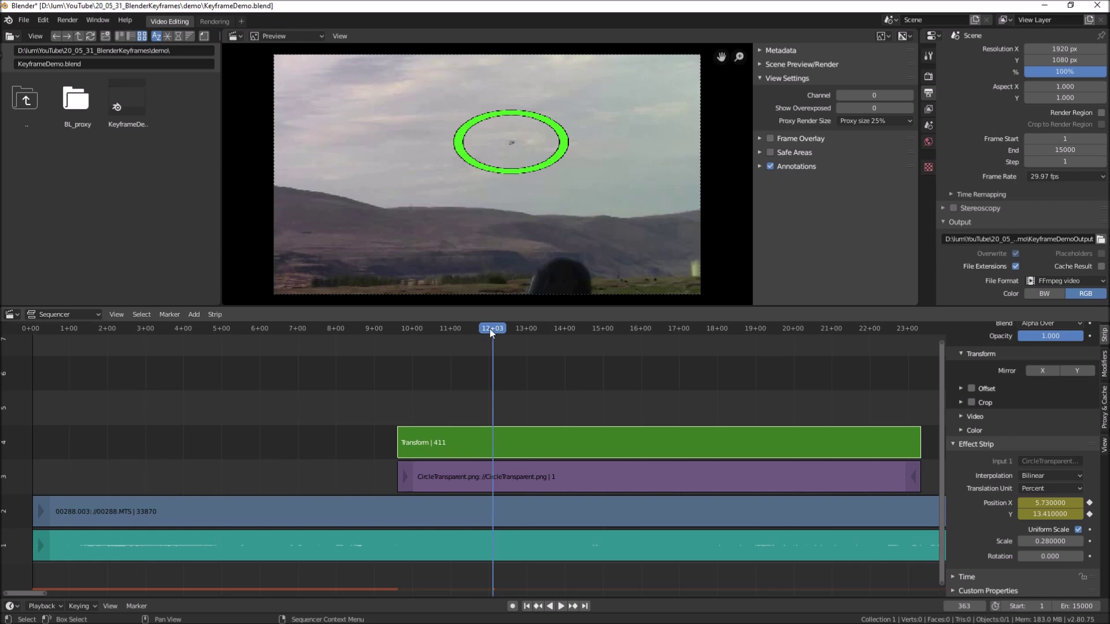
# - Play on to frame 412, set the circle's position to X 3.12, Y 10.38 around the aircraft, and keyframe both values
pyautogui.press('space')
pyautogui.moveTo(560, 333); pyautogui.dragTo(556, 335)
pyautogui.moveTo(1034, 503)
pyautogui.mouseDown()
pyautogui.moveTo(1015, 503)
pyautogui.moveTo(1043, 512)
pyautogui.moveTo(1028, 512)
pyautogui.mouseUp()
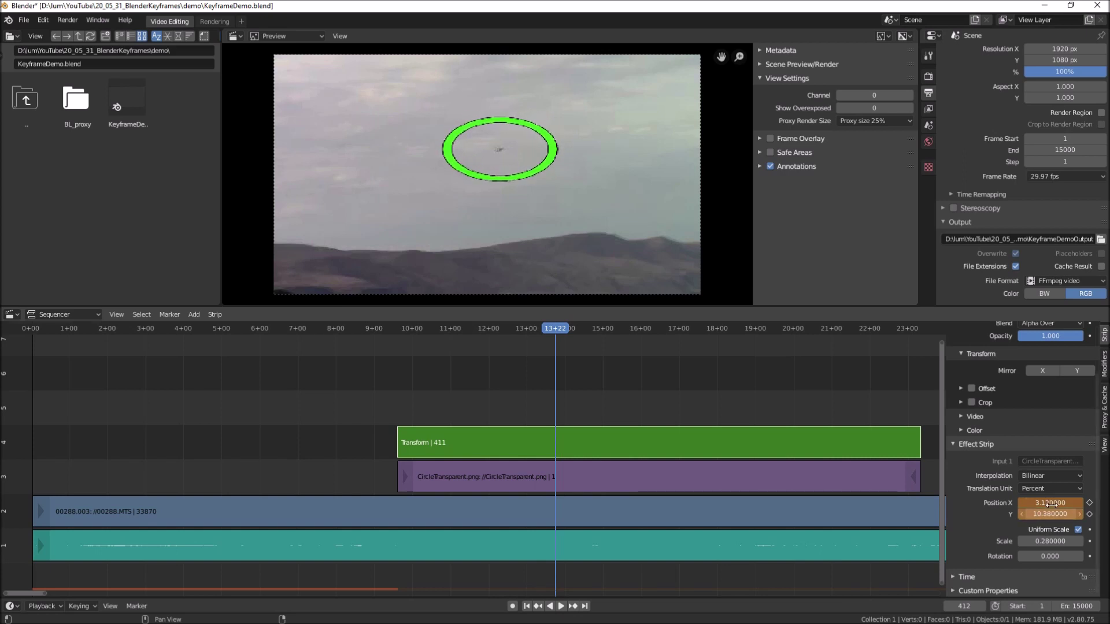
pyautogui.press('i')
pyautogui.press('i')
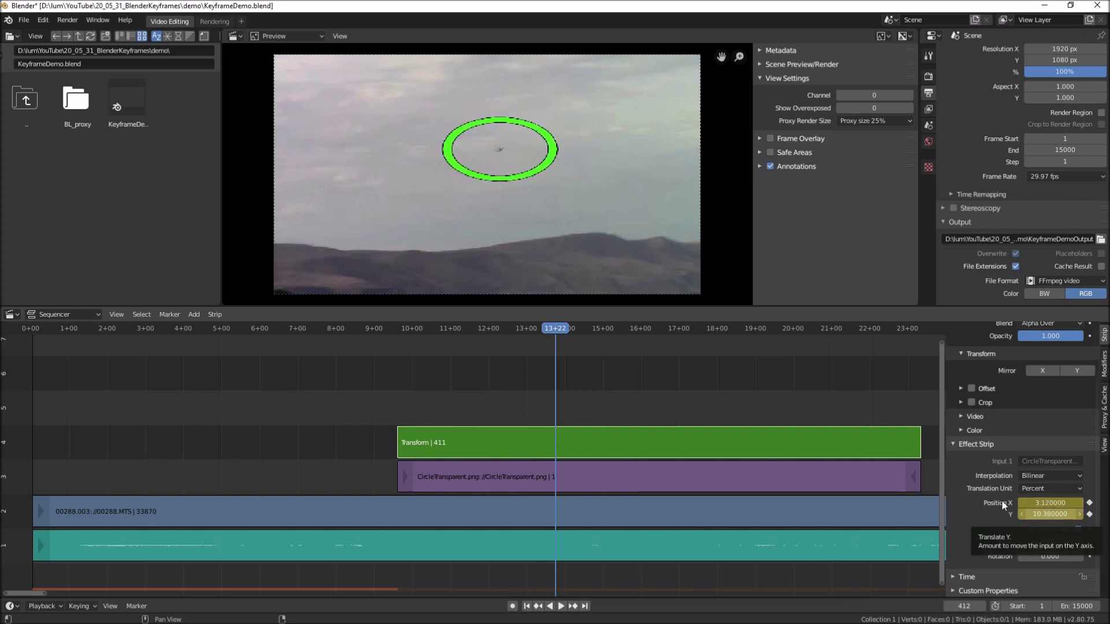
# - At about frame 440, set the circle's position to X 3.90 and Y about 21 around the aircraft, and keyframe both values
pyautogui.moveTo(555, 329); pyautogui.dragTo(591, 330)
pyautogui.moveTo(1046, 503); pyautogui.dragTo(1076, 514)
pyautogui.press('i')
pyautogui.press('i')
# - At frame 474, set the circle's position to X 5.64, Y 13.71 around the aircraft and keyframe both values
pyautogui.moveTo(594, 330); pyautogui.dragTo(635, 331)
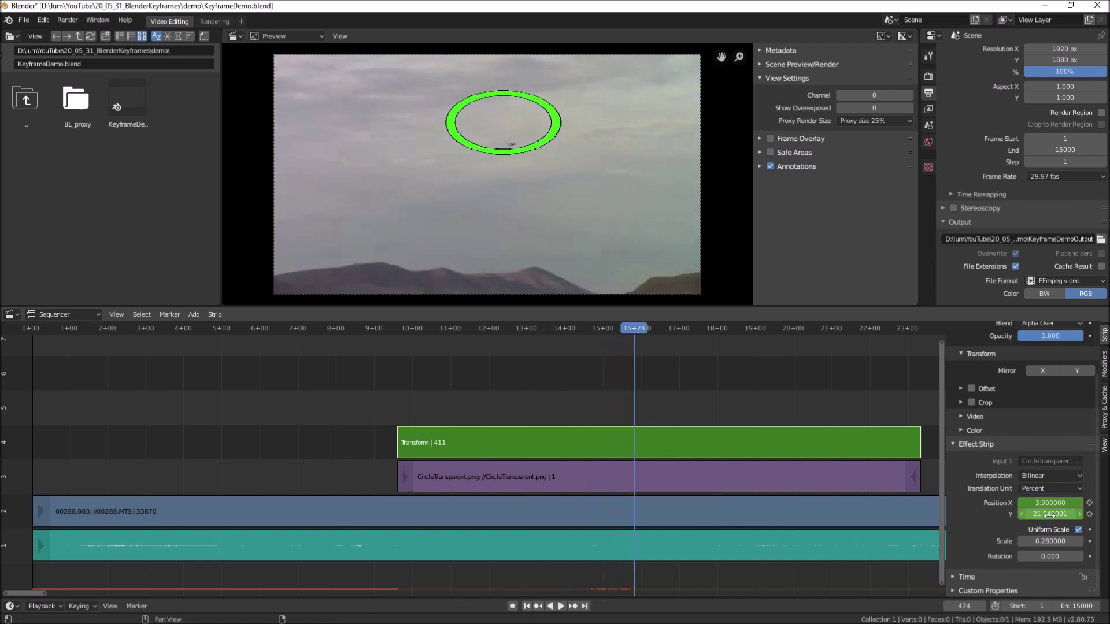
pyautogui.moveTo(1048, 512); pyautogui.dragTo(1068, 502)
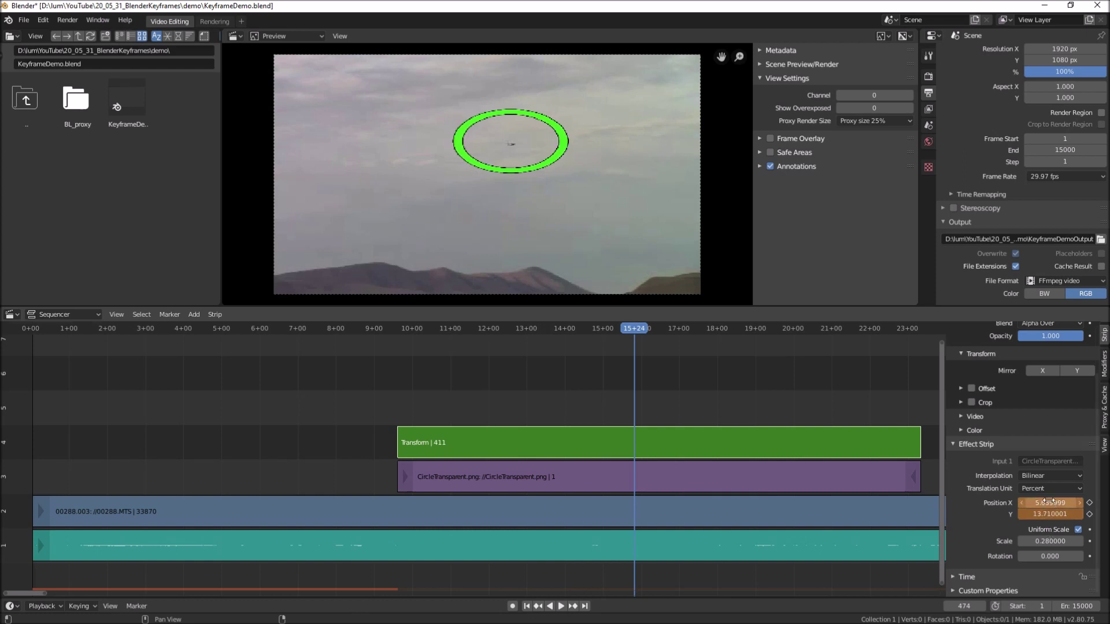
pyautogui.press('i')
pyautogui.press('i')
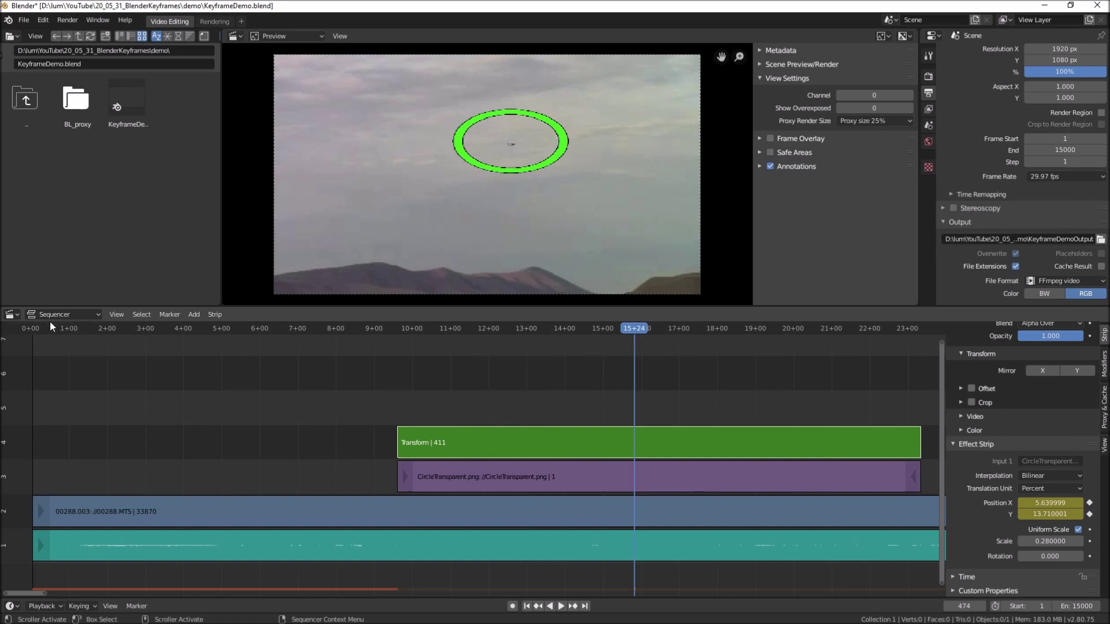
# - Split the Sequencer area horizontally into two and change the upper half to a Dope Sheet
pyautogui.click(96, 317)
pyautogui.click(96, 314)
pyautogui.click(12, 315)
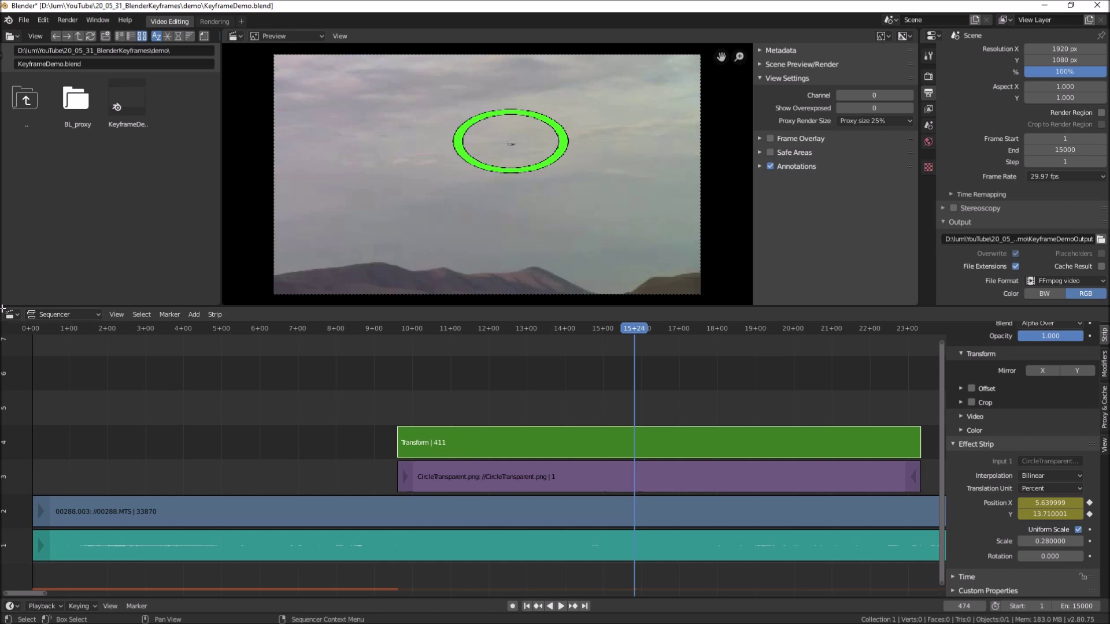
pyautogui.moveTo(3, 308); pyautogui.dragTo(29, 446)
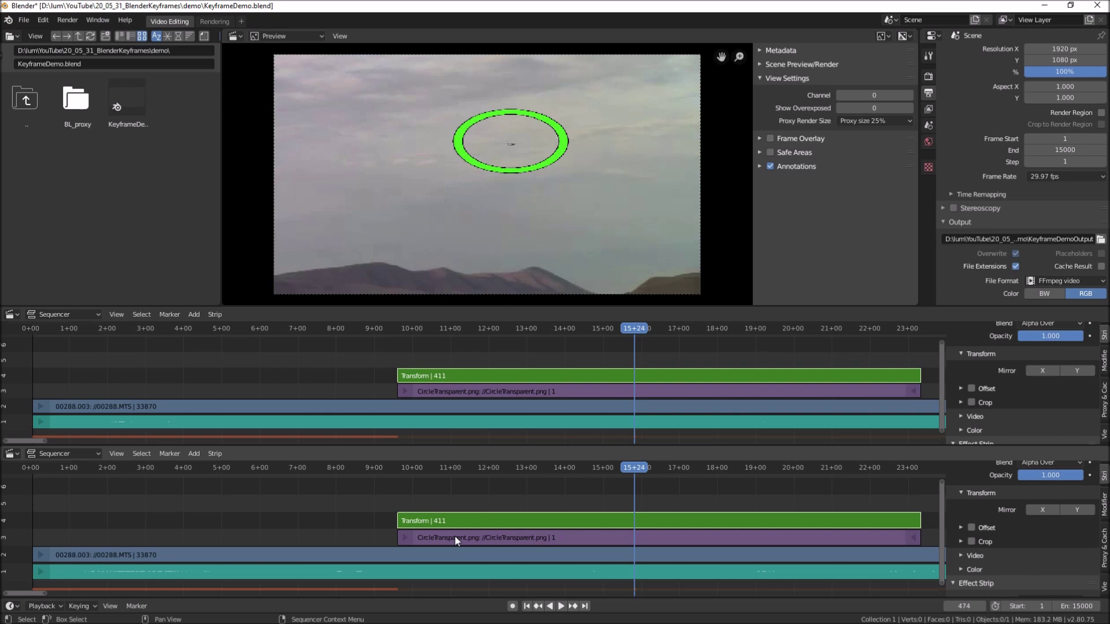
pyautogui.click(11, 315)
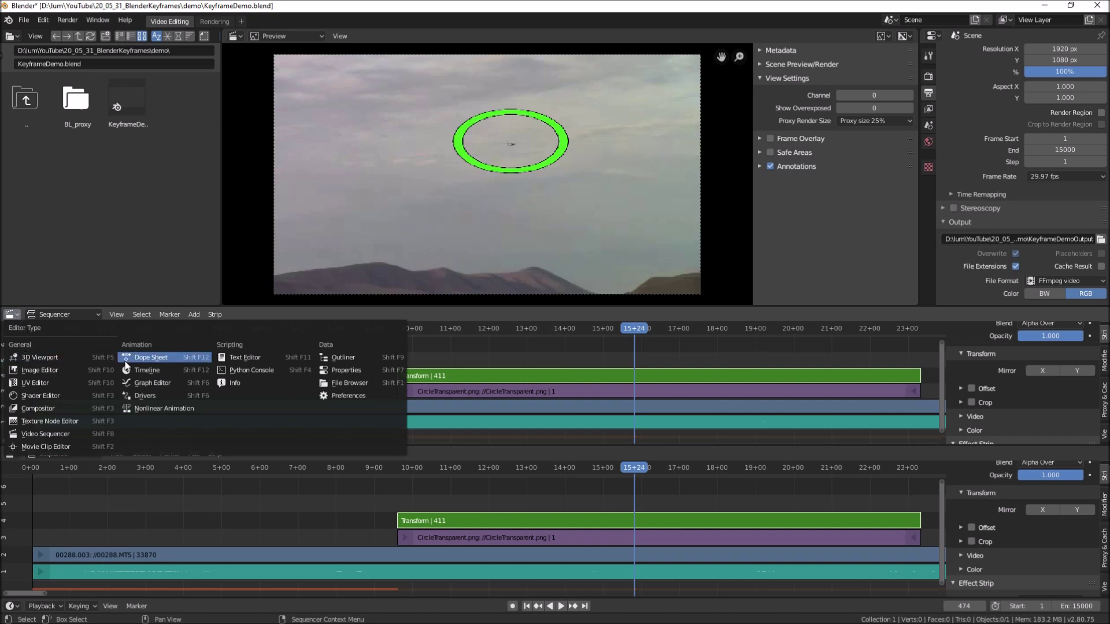
pyautogui.click(161, 359)
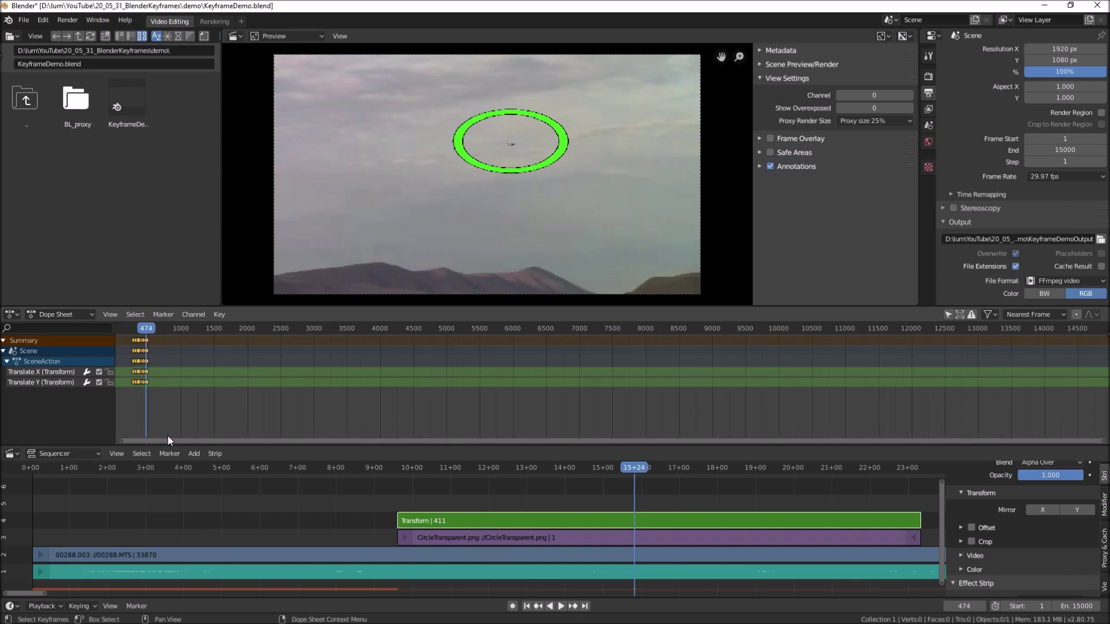
# - Zoom the Dope Sheet in on the circle's position keyframes up to frame 474 to examine their spacing
pyautogui.moveTo(171, 442); pyautogui.dragTo(2, 451)
pyautogui.moveTo(233, 442); pyautogui.dragTo(201, 442)
pyautogui.scroll(5, 347, 363)
pyautogui.scroll(2, 324, 388)
pyautogui.moveTo(301, 439); pyautogui.dragTo(134, 457)
pyautogui.scroll(1, 411, 376)
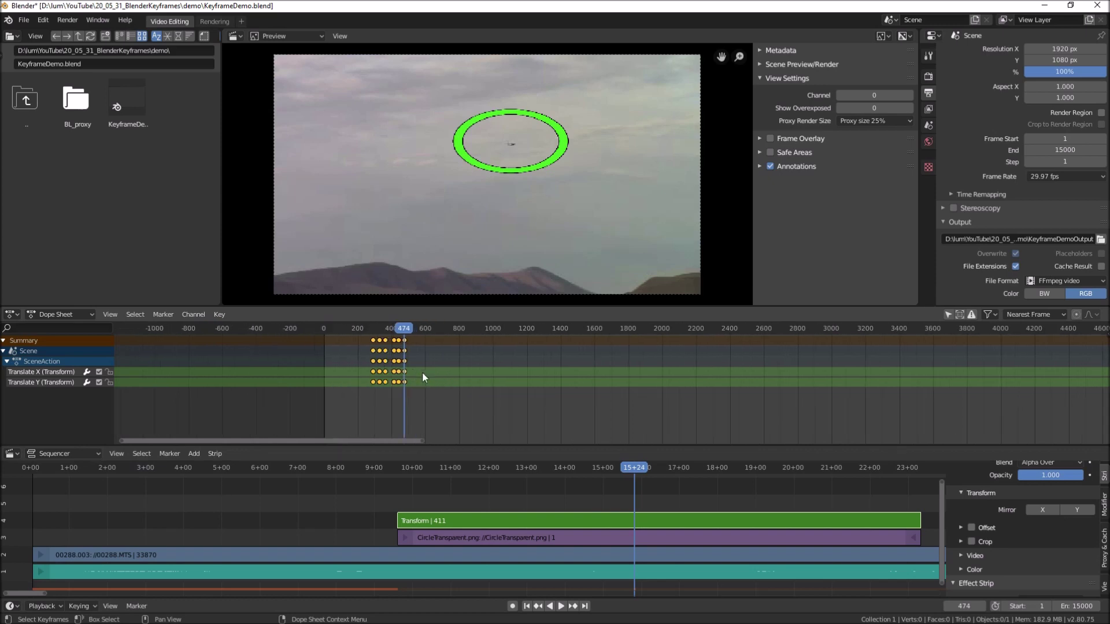
pyautogui.scroll(3, 401, 407)
pyautogui.moveTo(334, 441); pyautogui.dragTo(267, 444)
pyautogui.scroll(2, 398, 377)
pyautogui.moveTo(220, 441); pyautogui.dragTo(193, 443)
pyautogui.scroll(2, 547, 369)
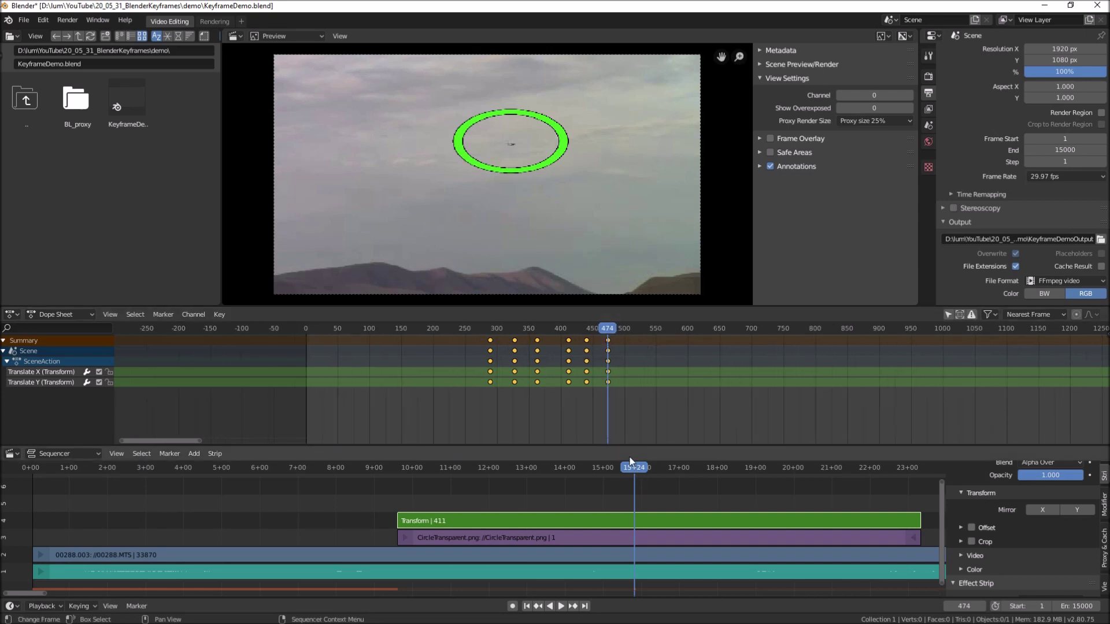
# - At frame 531, enlarge the Sequencer area, set the circle's position to X 0.45, Y 4.23, and keyframe both values
pyautogui.moveTo(634, 468); pyautogui.dragTo(706, 431)
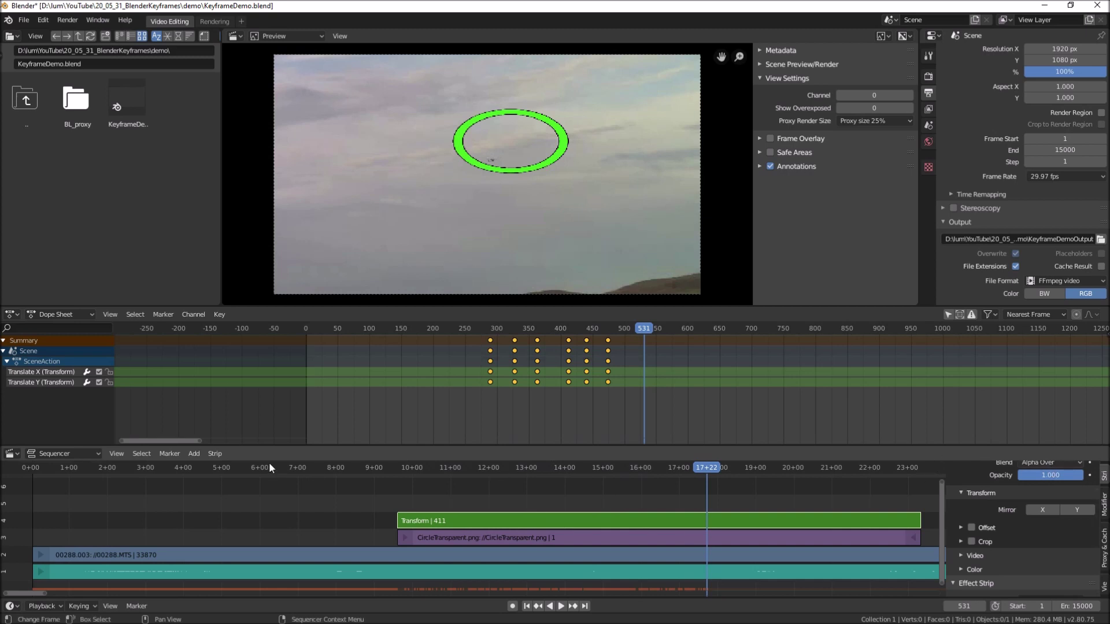
pyautogui.moveTo(297, 447); pyautogui.dragTo(324, 409)
pyautogui.scroll(1, 994, 463)
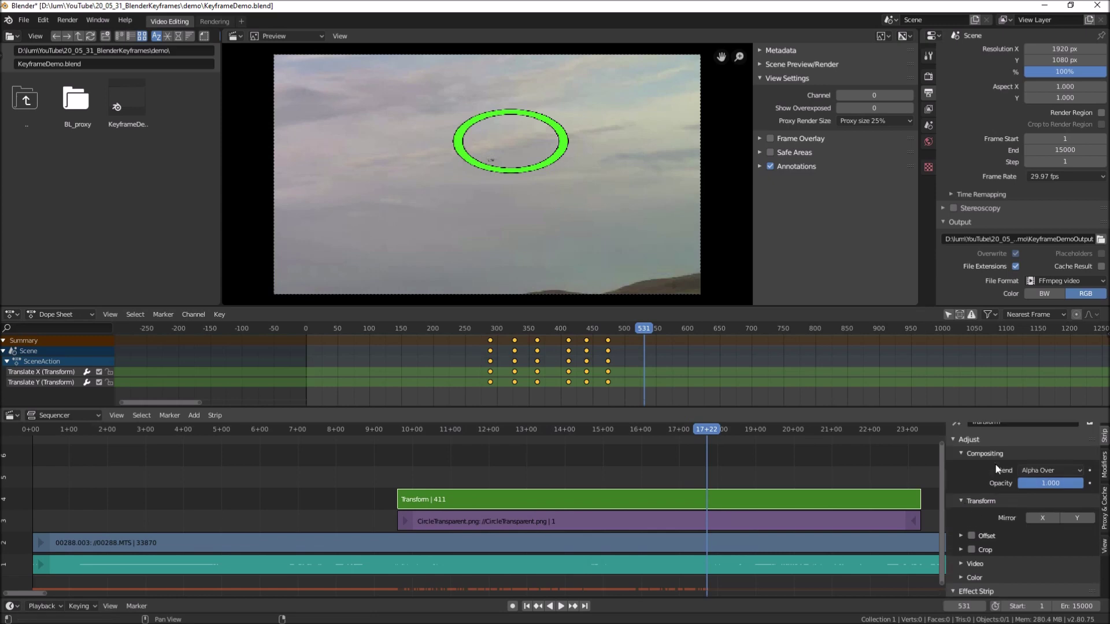
pyautogui.scroll(-5, 996, 464)
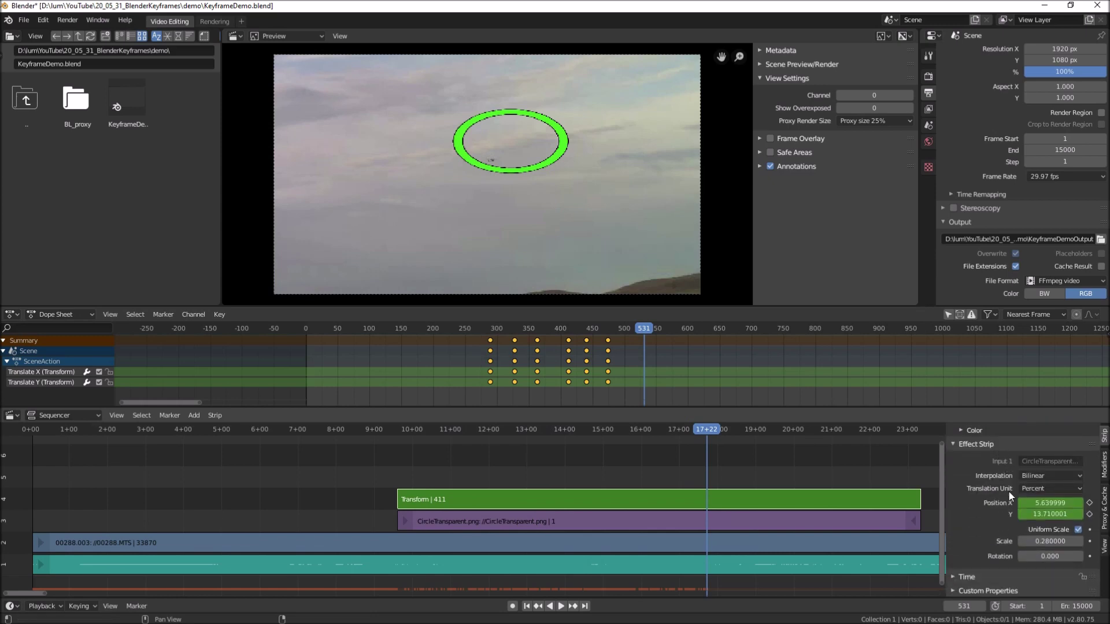
pyautogui.moveTo(1041, 503)
pyautogui.mouseDown()
pyautogui.moveTo(1012, 503)
pyautogui.moveTo(1057, 514)
pyautogui.mouseUp()
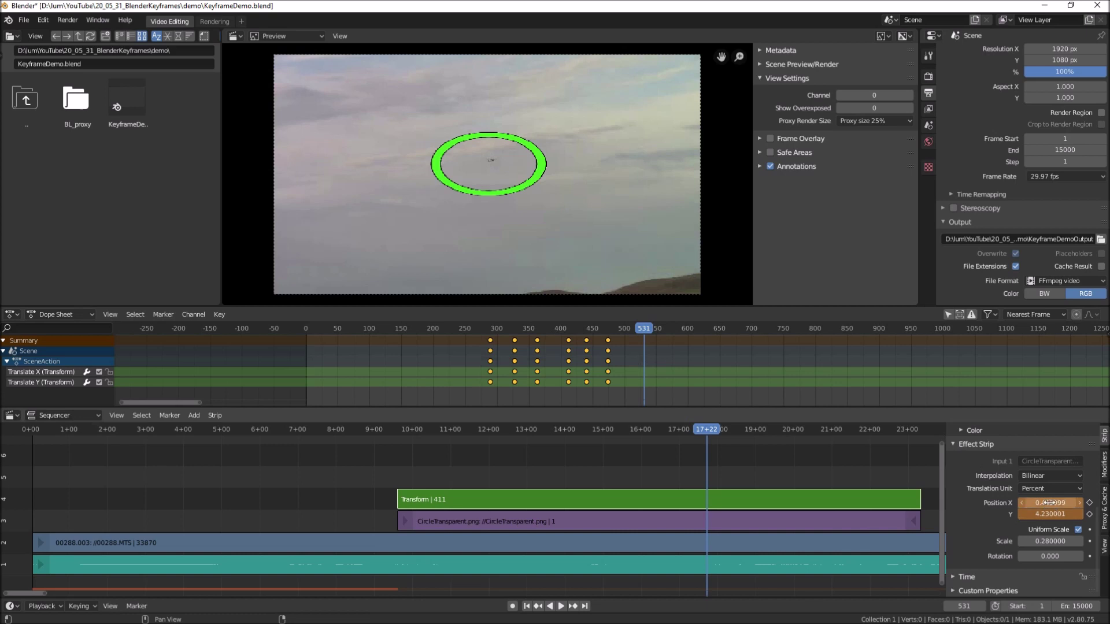
pyautogui.press('i')
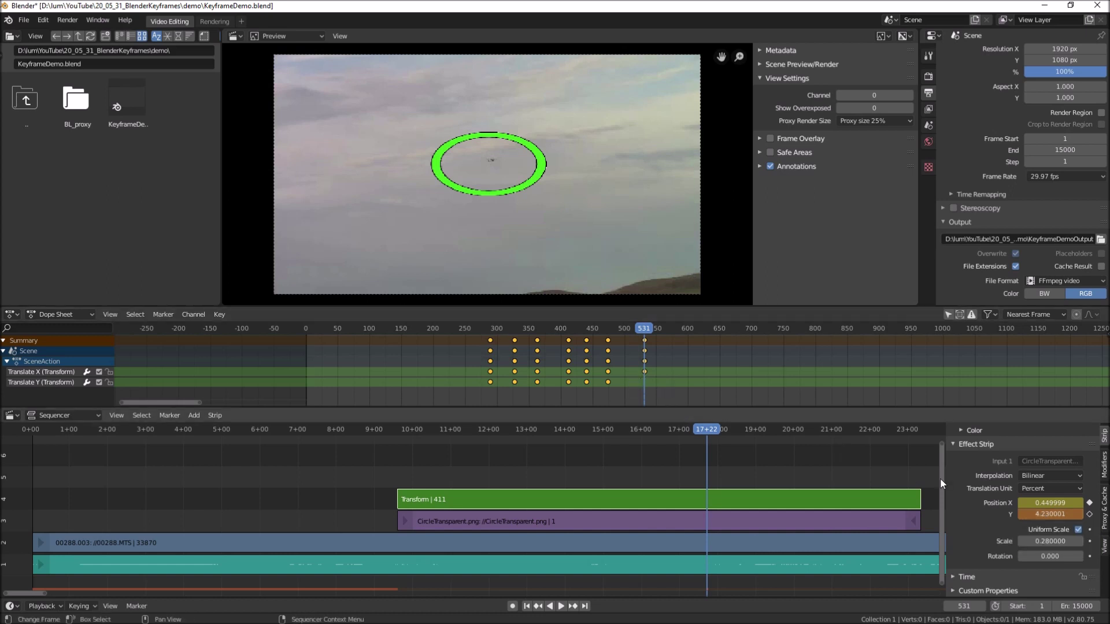
pyautogui.press('i')
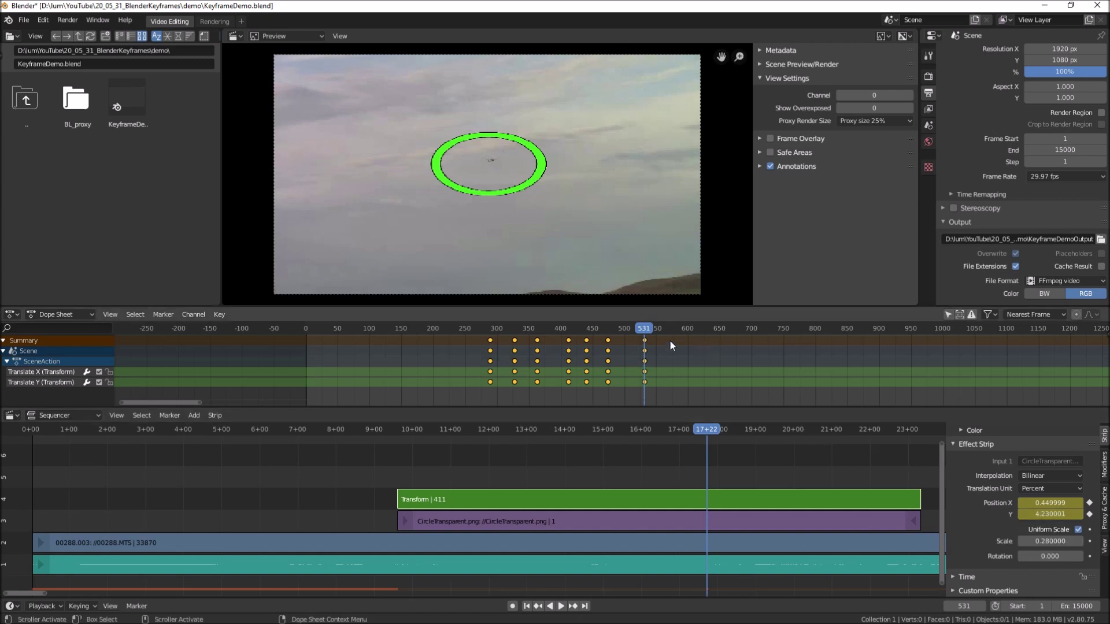
# - Scrub to frame 543 and keyframe the circle's Transform strip opacity at 1.000
pyautogui.moveTo(712, 429); pyautogui.dragTo(761, 431)
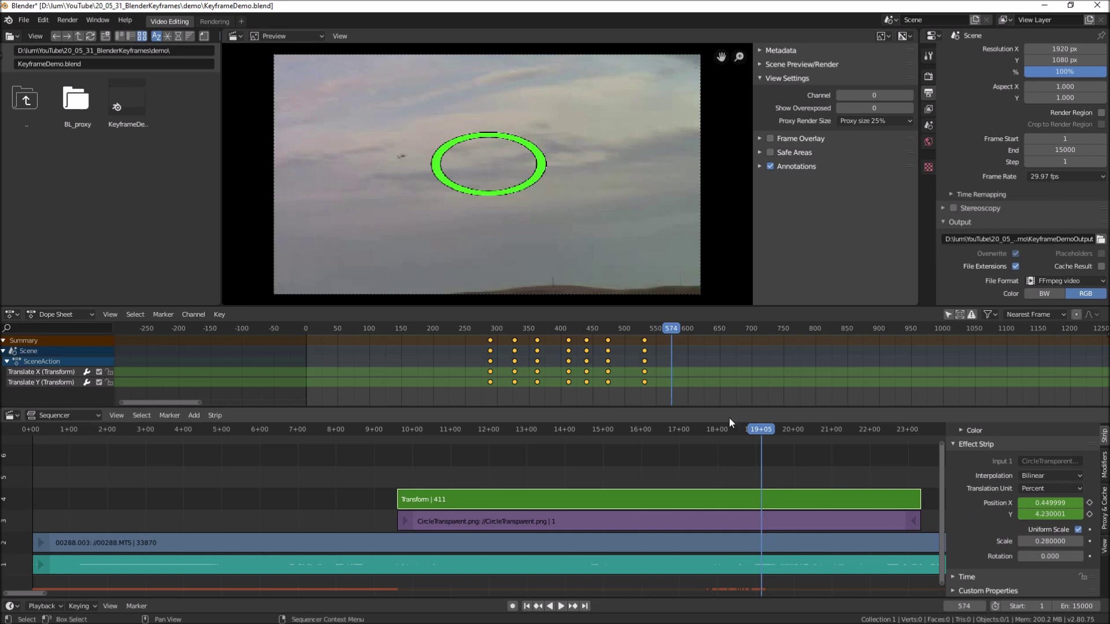
pyautogui.moveTo(761, 429); pyautogui.dragTo(722, 456)
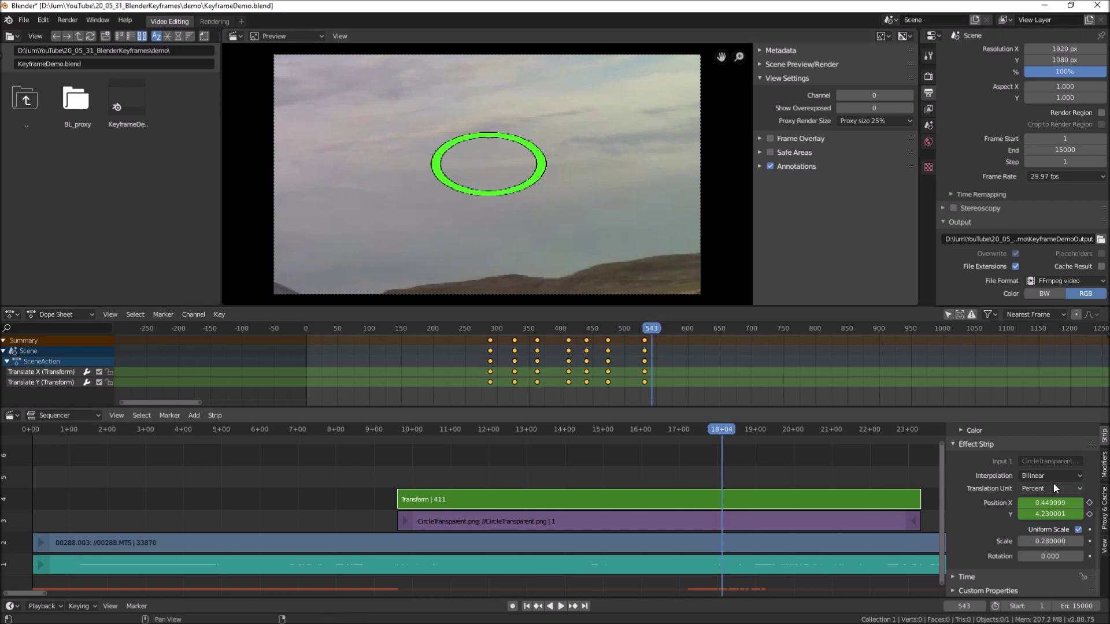
pyautogui.scroll(6, 1052, 490)
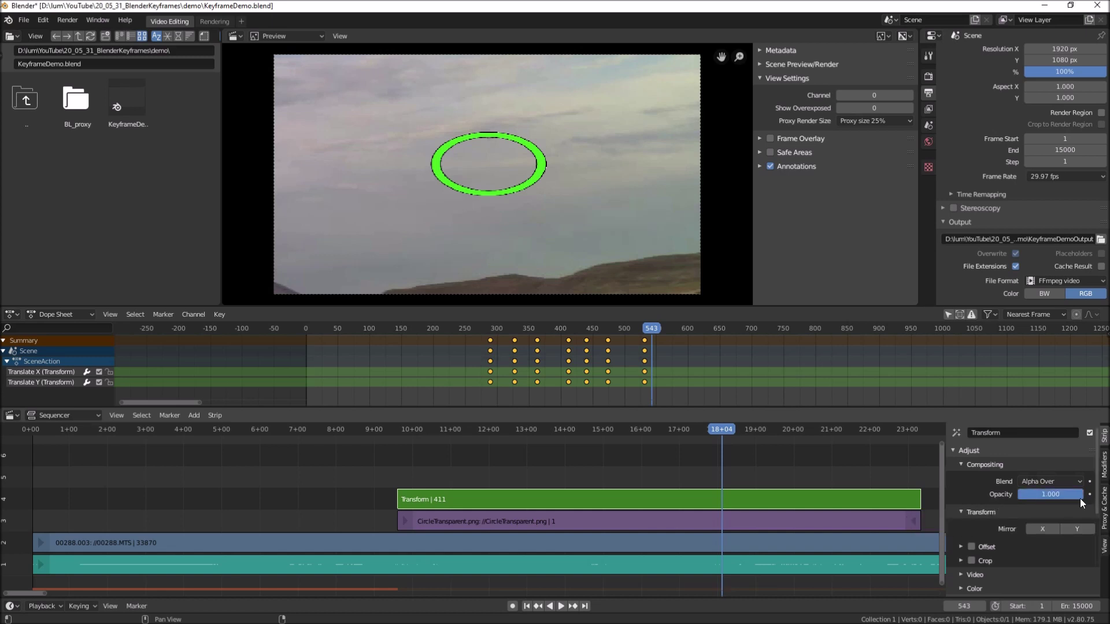
pyautogui.press('i')
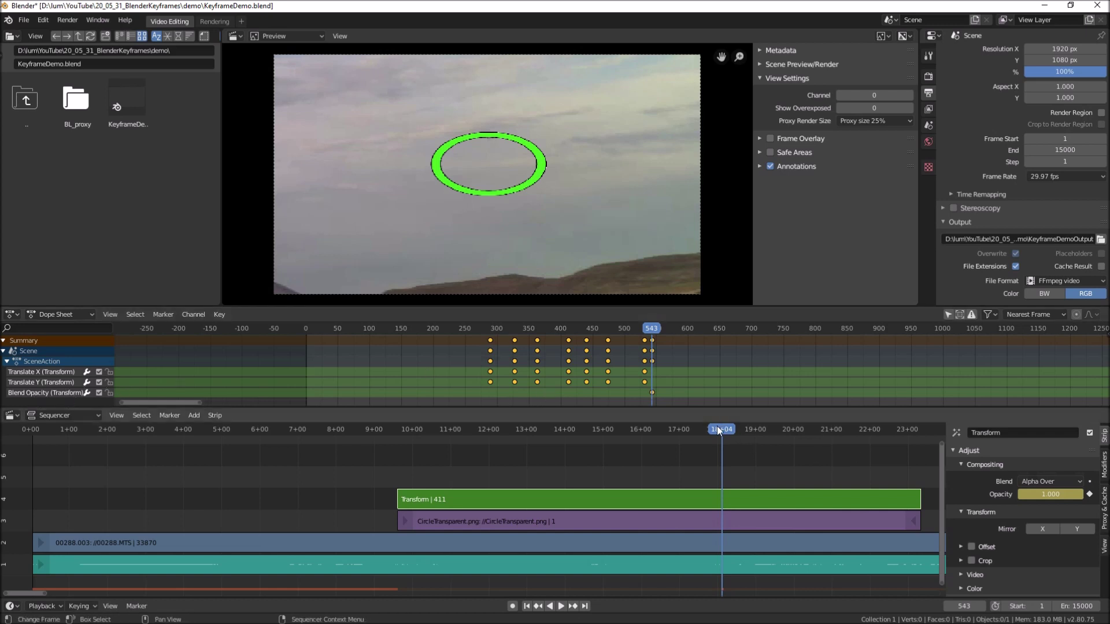
# - Play on to frame 604, set the Transform strip's opacity to 0, and keyframe it
pyautogui.press('space')
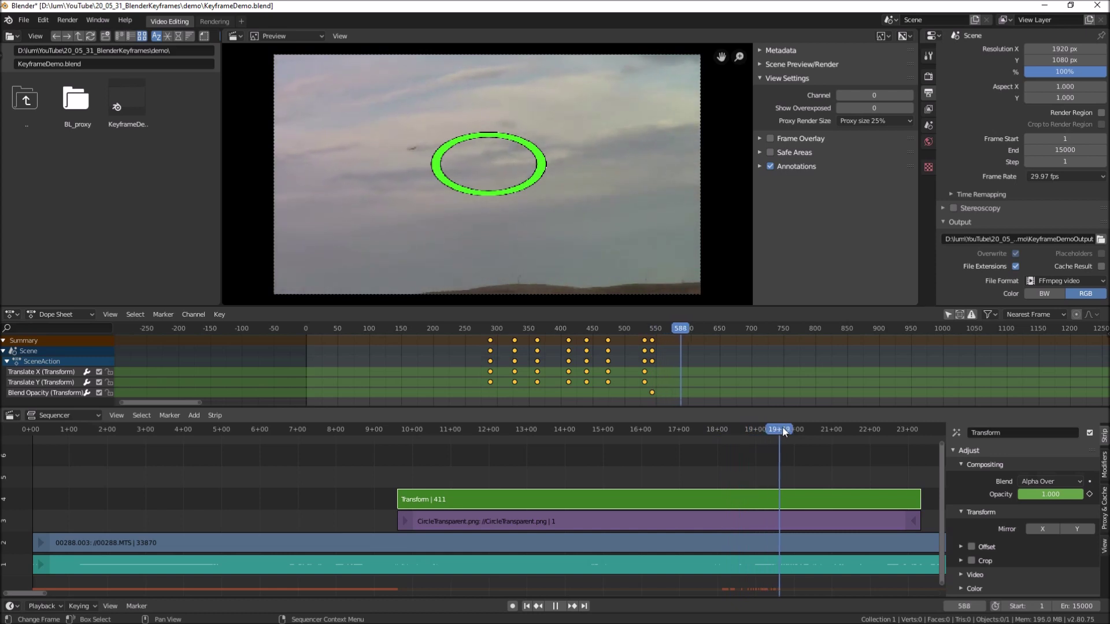
pyautogui.press('space')
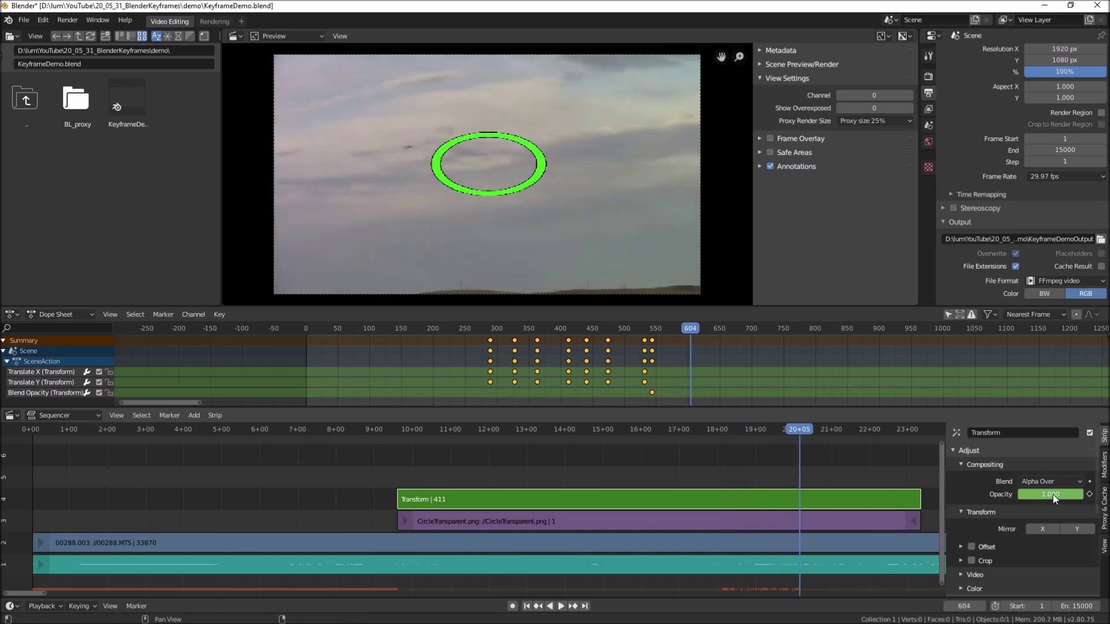
pyautogui.moveTo(1053, 495)
pyautogui.mouseDown()
pyautogui.moveTo(983, 494)
pyautogui.moveTo(1035, 492)
pyautogui.mouseUp()
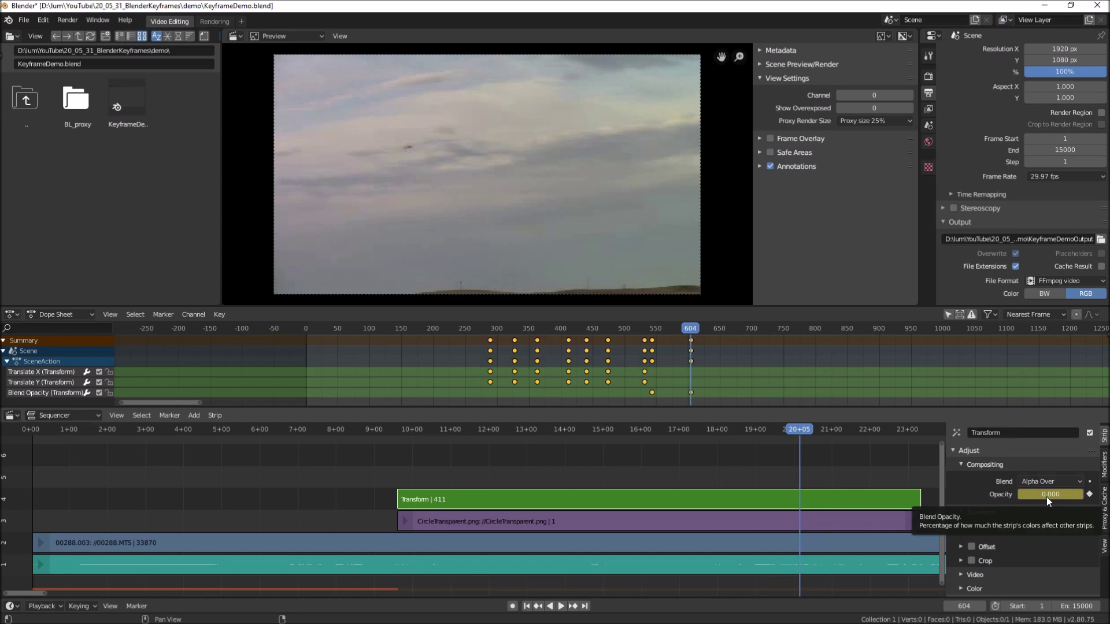
# - Return to near the start and play to frame 650 to check the circle's tracking and fade-out
pyautogui.moveTo(688, 328); pyautogui.dragTo(315, 362)
pyautogui.press('space')
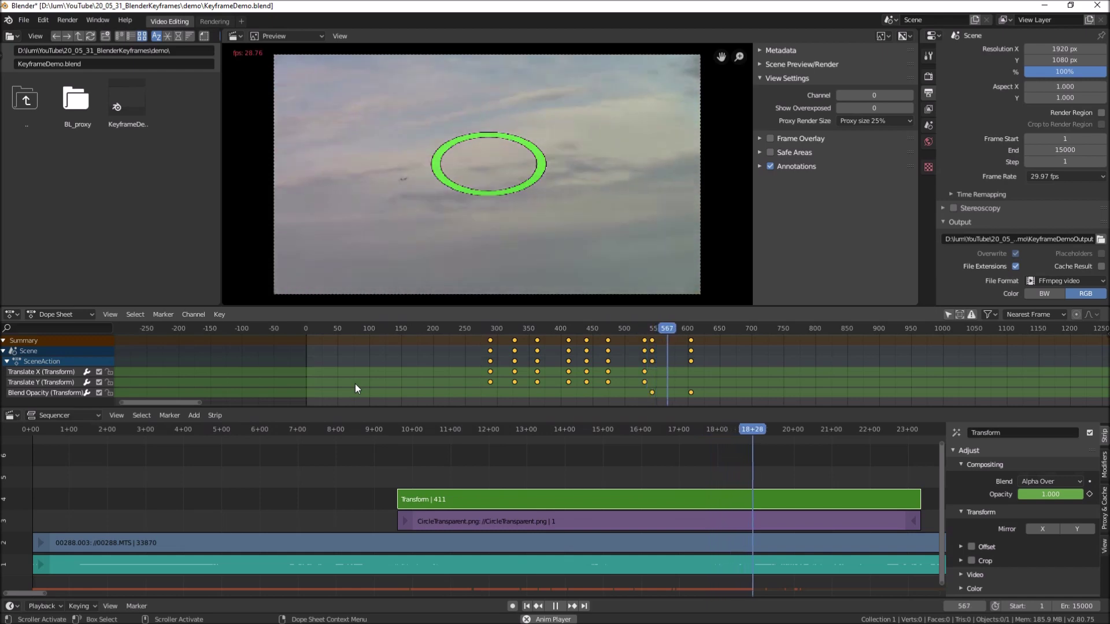
pyautogui.click(557, 607)
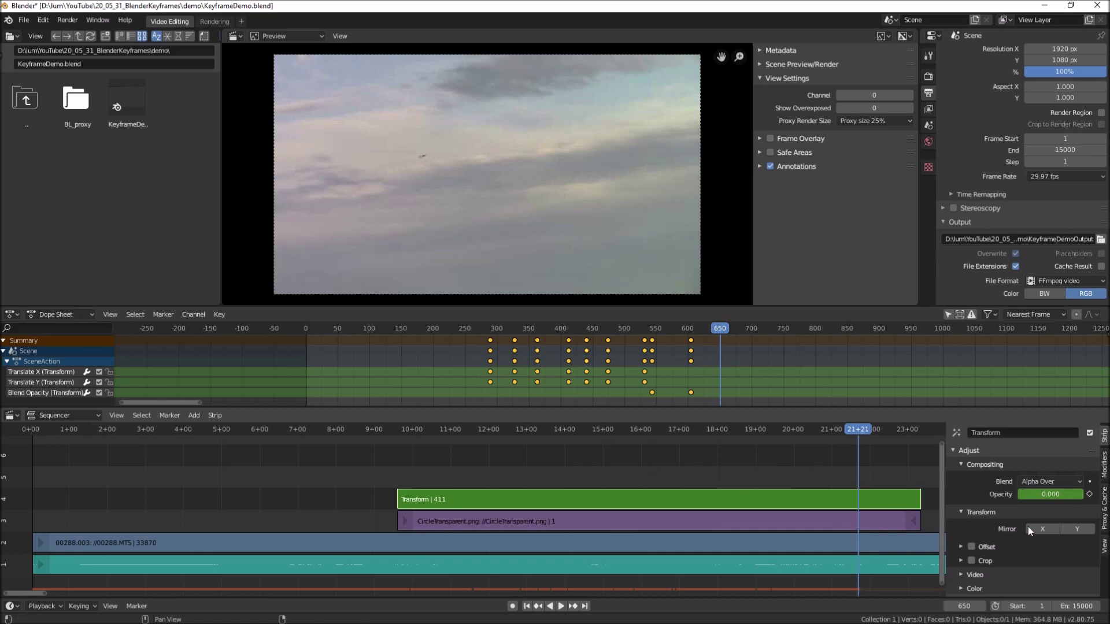
pyautogui.scroll(-6, 1028, 526)
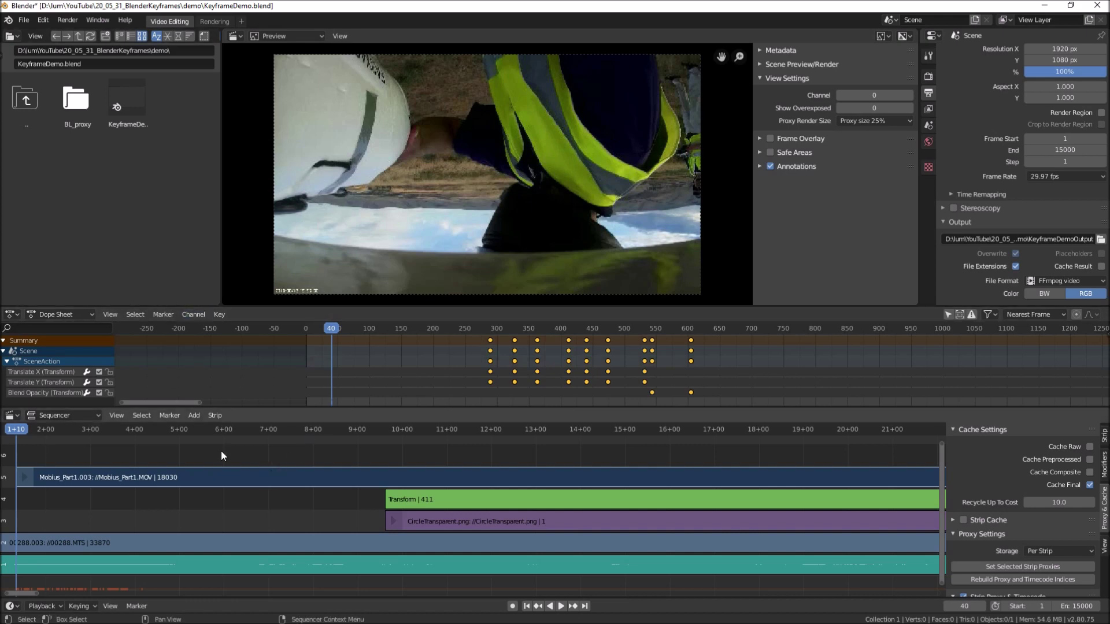
# - Add a Transform effect strip to the Mobius_Part1 clip and set its rotation to 180
pyautogui.click(194, 416)
pyautogui.moveTo(226, 547)
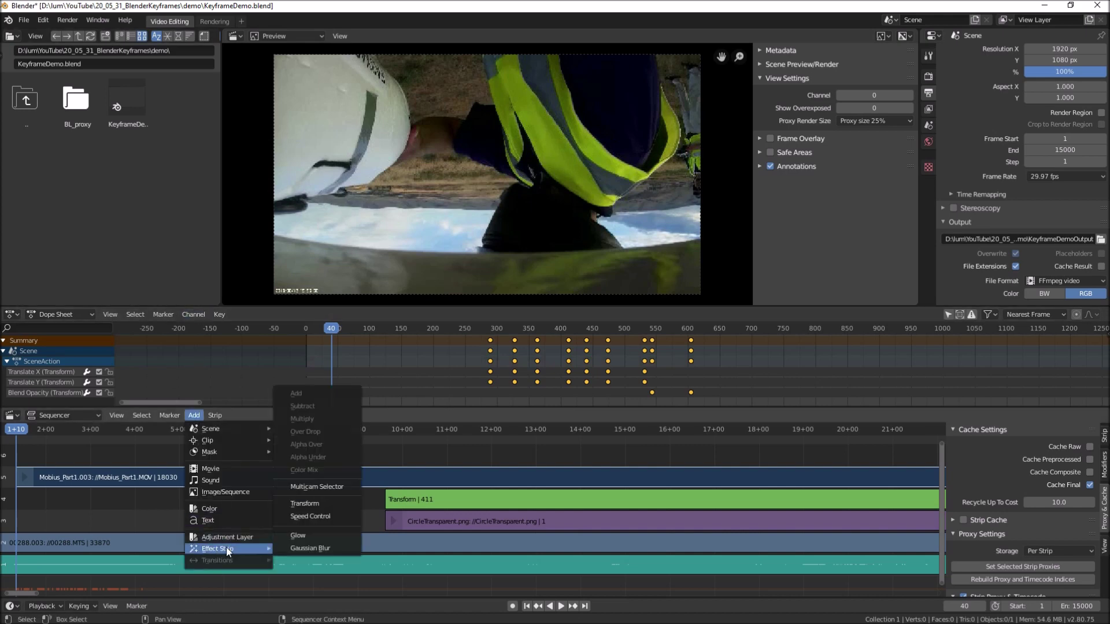
pyautogui.click(318, 503)
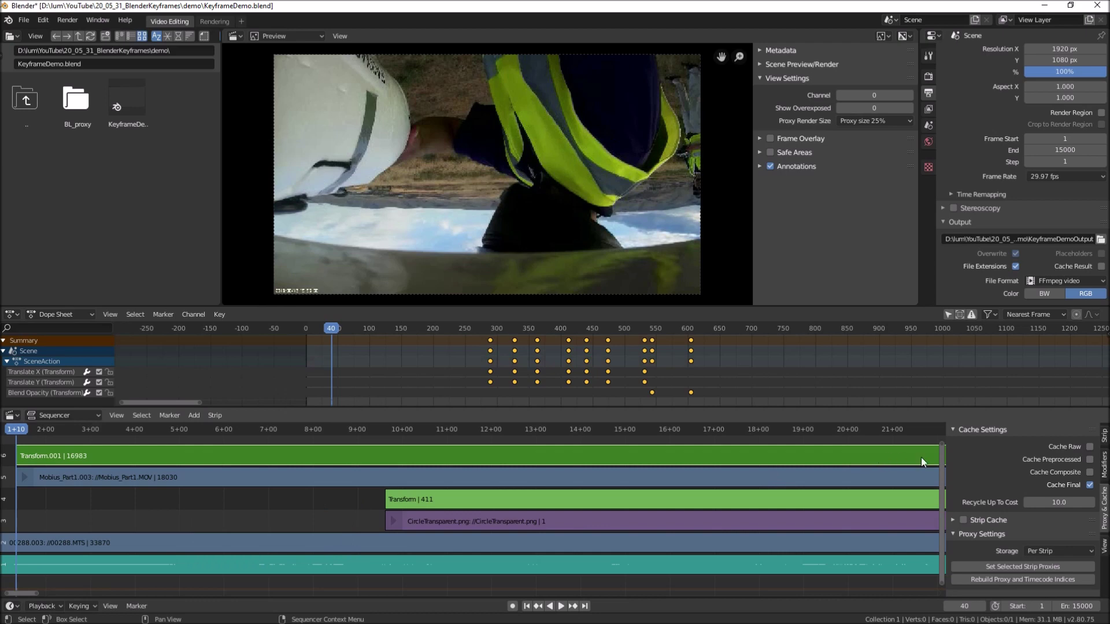
pyautogui.click(1104, 435)
pyautogui.scroll(-4, 1051, 480)
pyautogui.click(1047, 555)
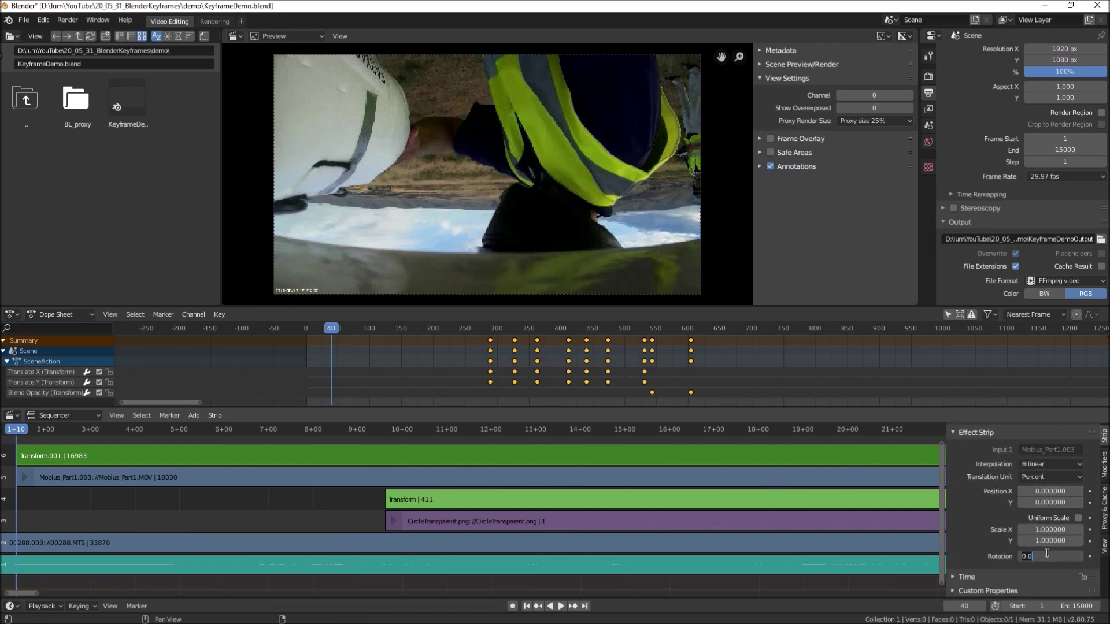
pyautogui.write('180')
pyautogui.press('Return')
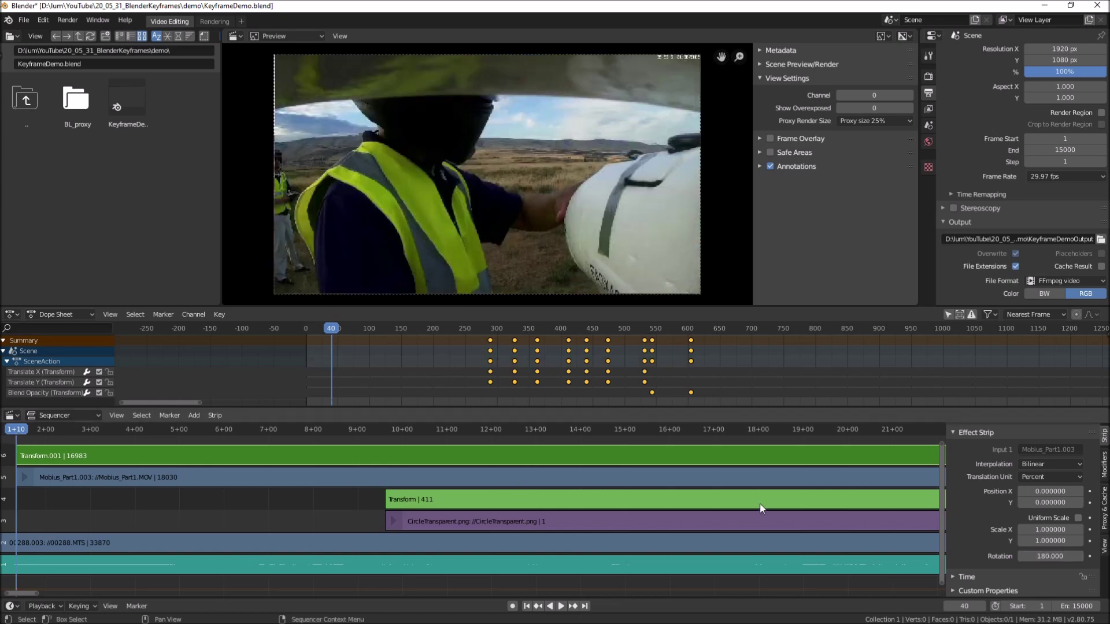
# - Scale the Mobius_Part1 clip uniformly to 0.34 and position it at X 32.49, Y -32.19 as a lower-right inset
pyautogui.click(1077, 519)
pyautogui.doubleClick(1050, 541)
pyautogui.write('0.34')
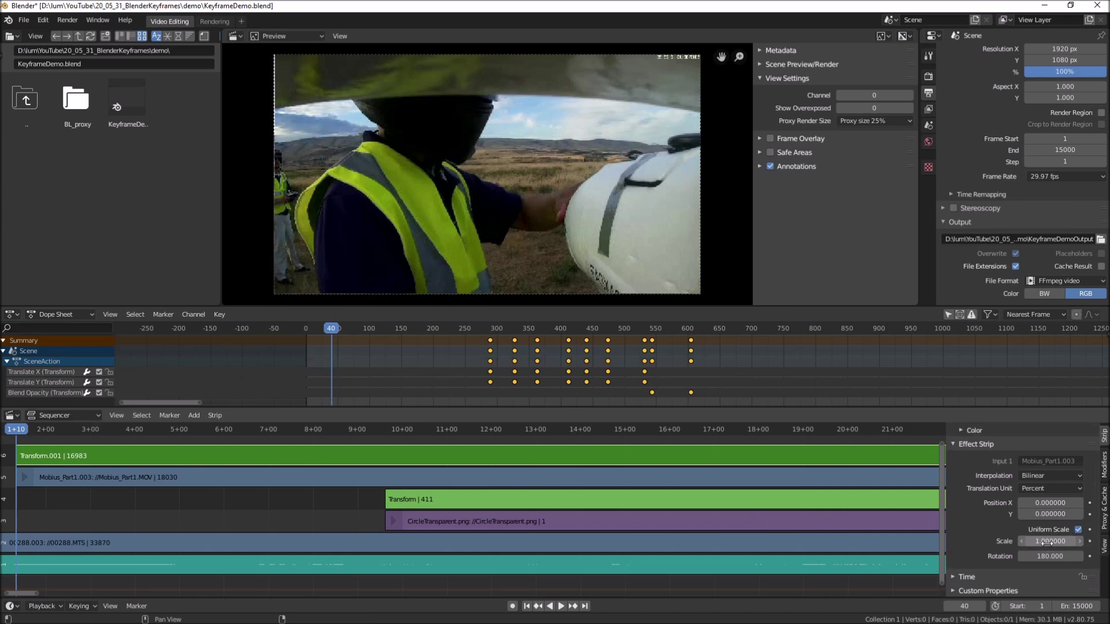
pyautogui.press('Return')
pyautogui.moveTo(1050, 503)
pyautogui.mouseDown()
pyautogui.moveTo(1092, 503)
pyautogui.moveTo(1024, 514)
pyautogui.moveTo(1056, 503)
pyautogui.moveTo(1045, 514)
pyautogui.mouseUp()
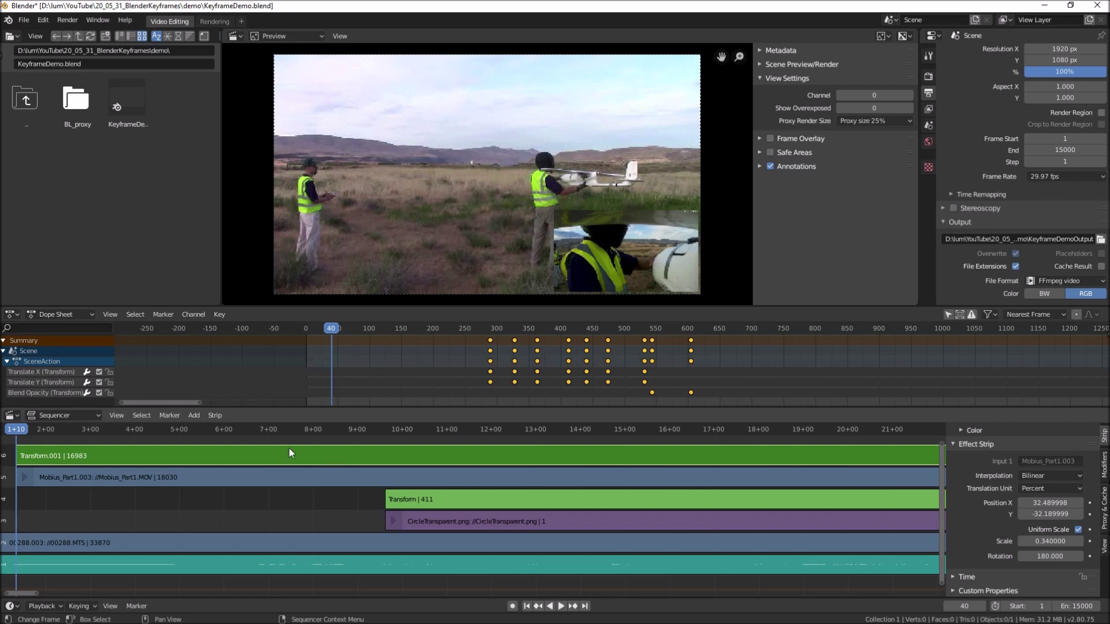
# - Play to frame 605 and keyframe the Mobius_Part1 inset's position X, position Y and scale there
pyautogui.press('space')
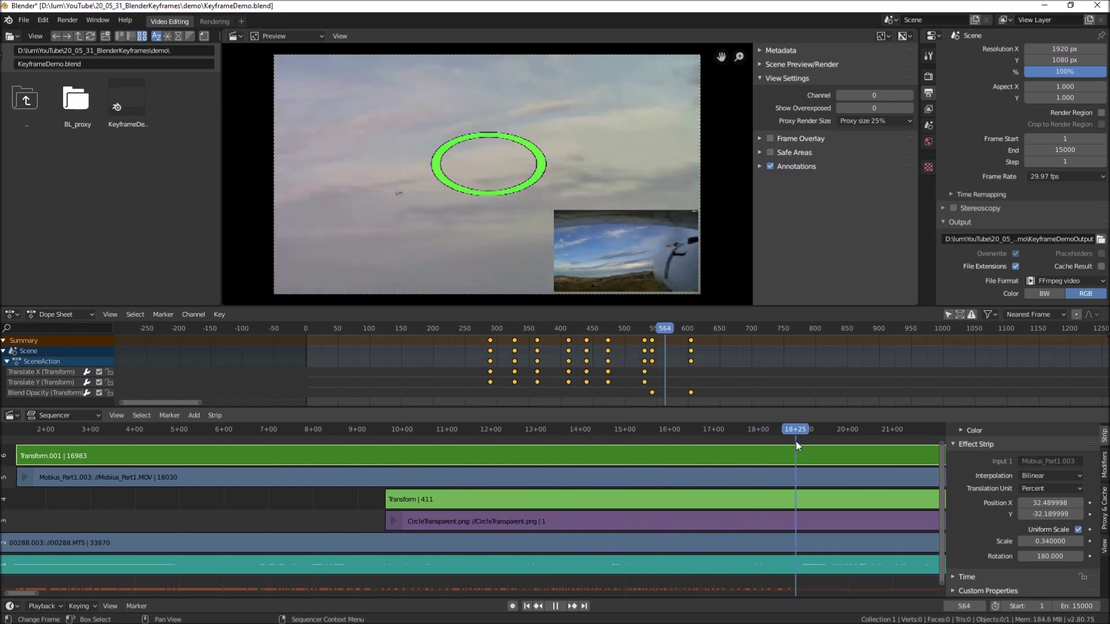
pyautogui.press('space')
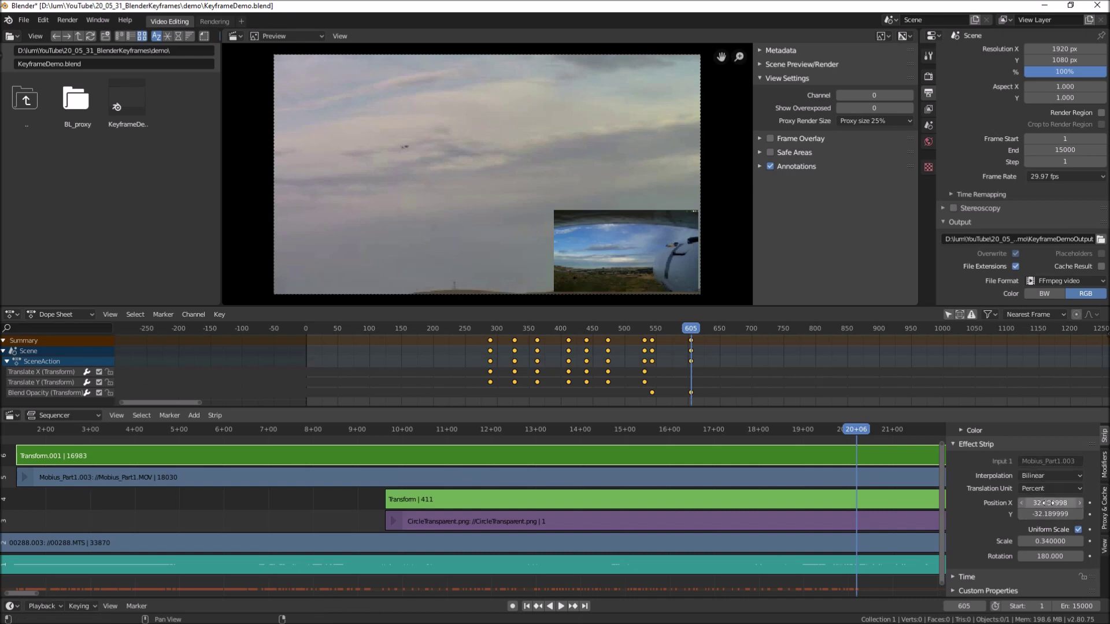
pyautogui.press('i')
pyautogui.press('i')
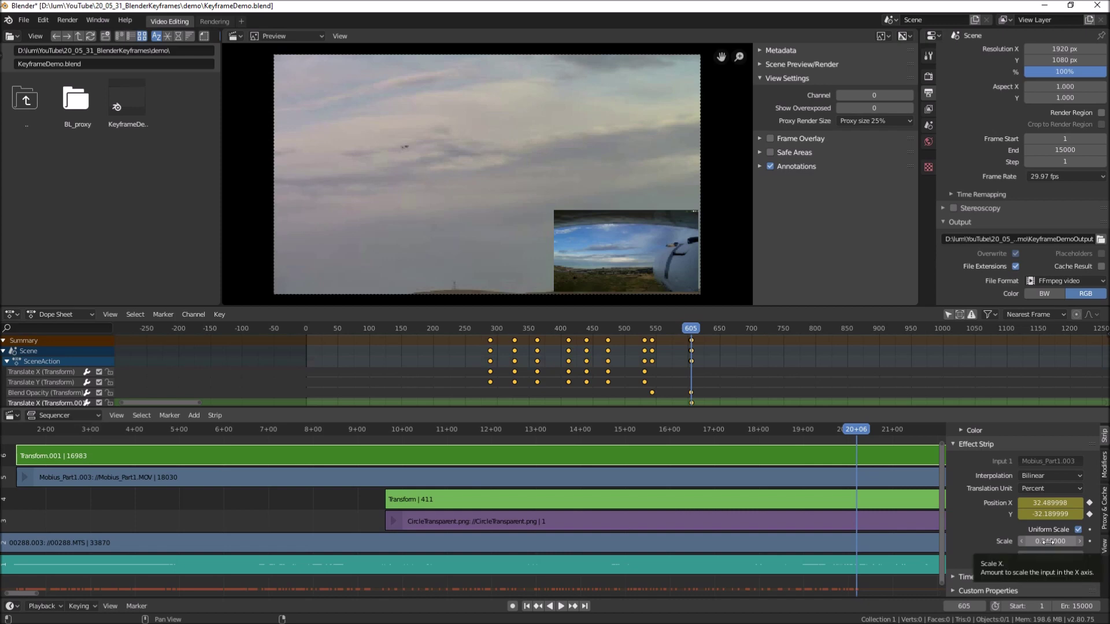
pyautogui.press('i')
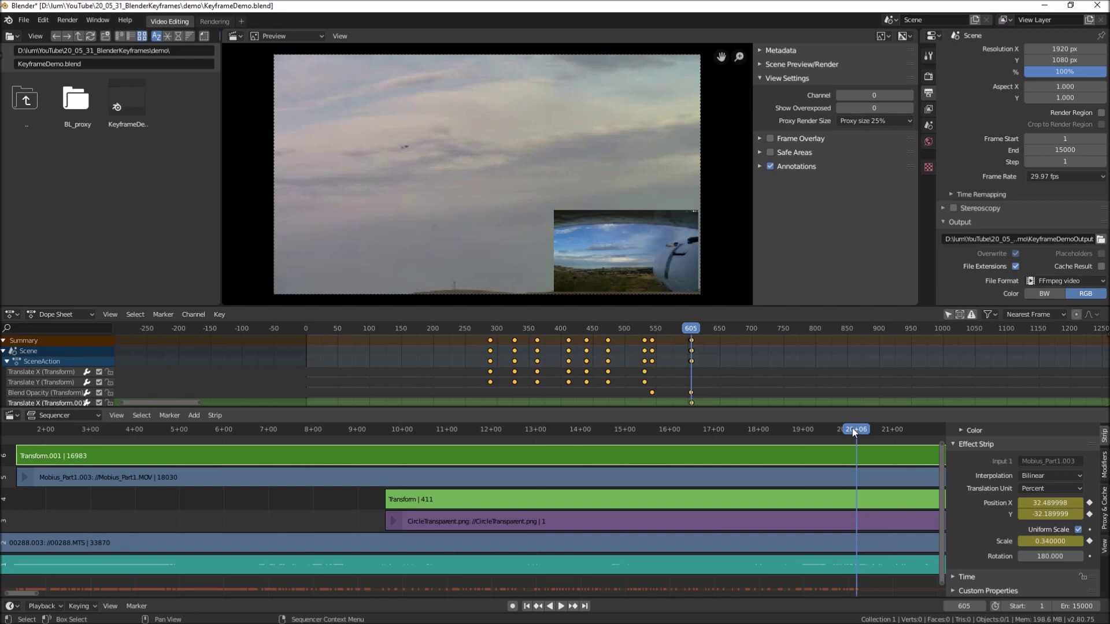
# - Play on to frame 698 and set the inset's uniform scale to 1
pyautogui.moveTo(33, 595); pyautogui.dragTo(57, 595)
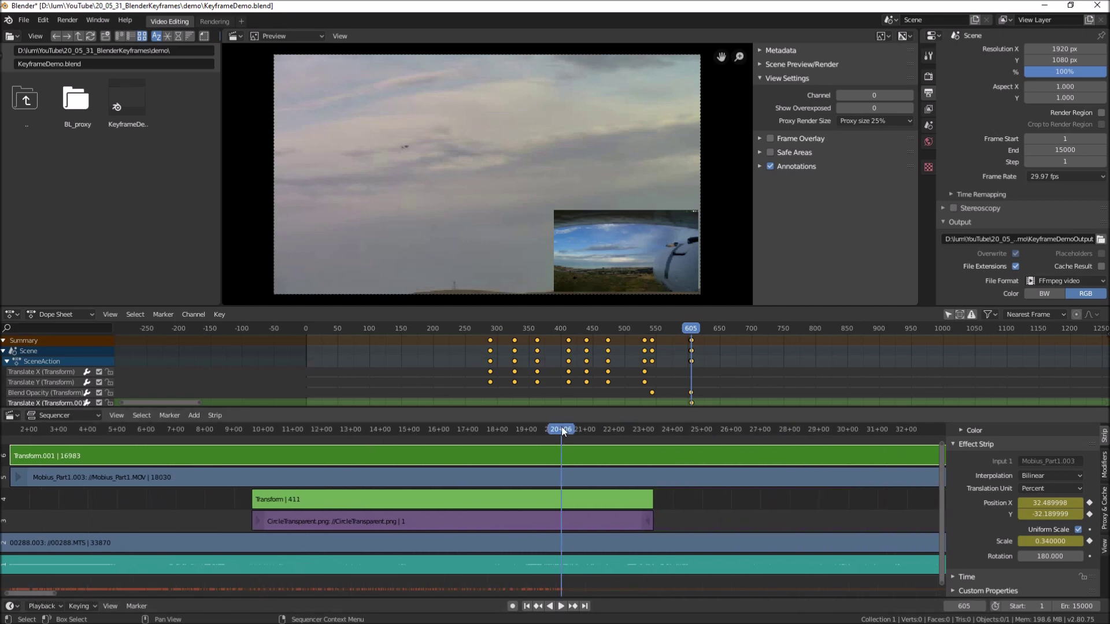
pyautogui.press('space')
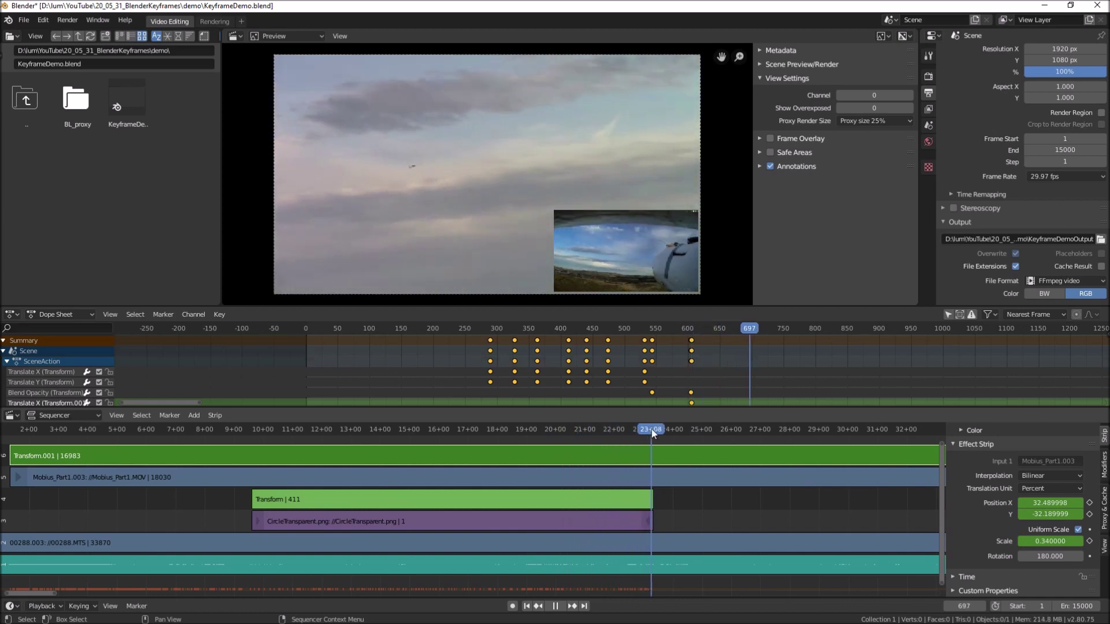
pyautogui.moveTo(653, 430); pyautogui.dragTo(653, 431)
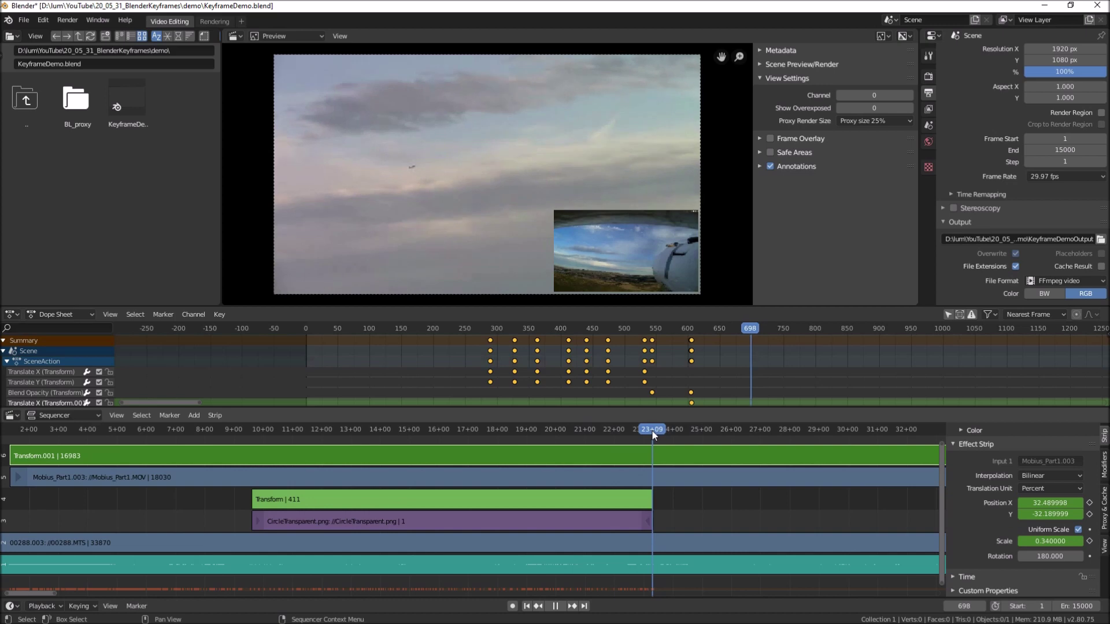
pyautogui.press('space')
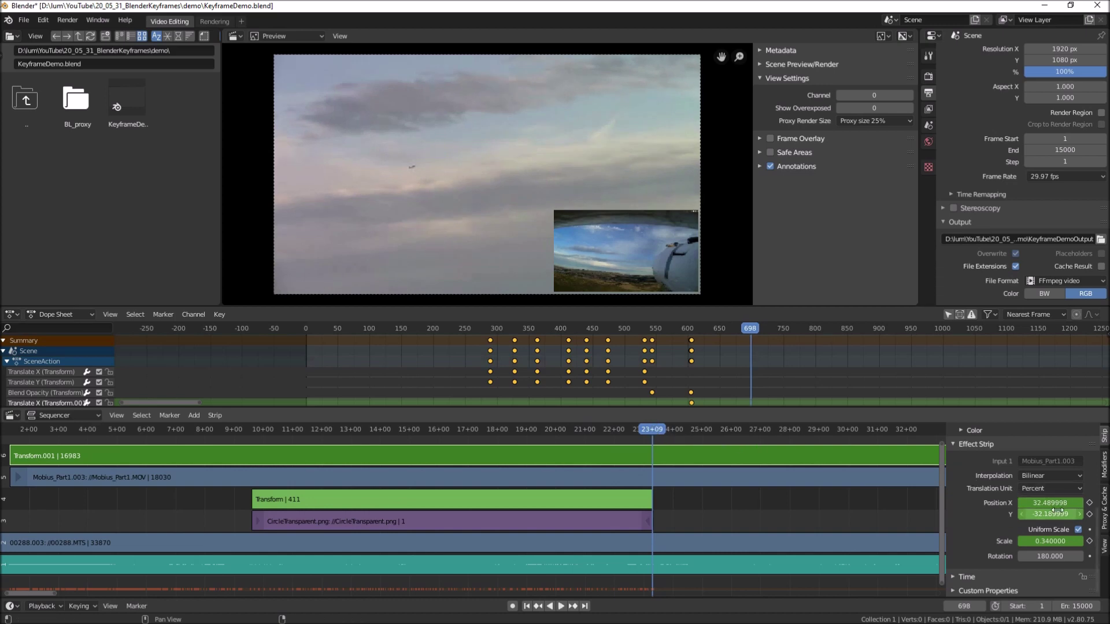
pyautogui.click(1048, 541)
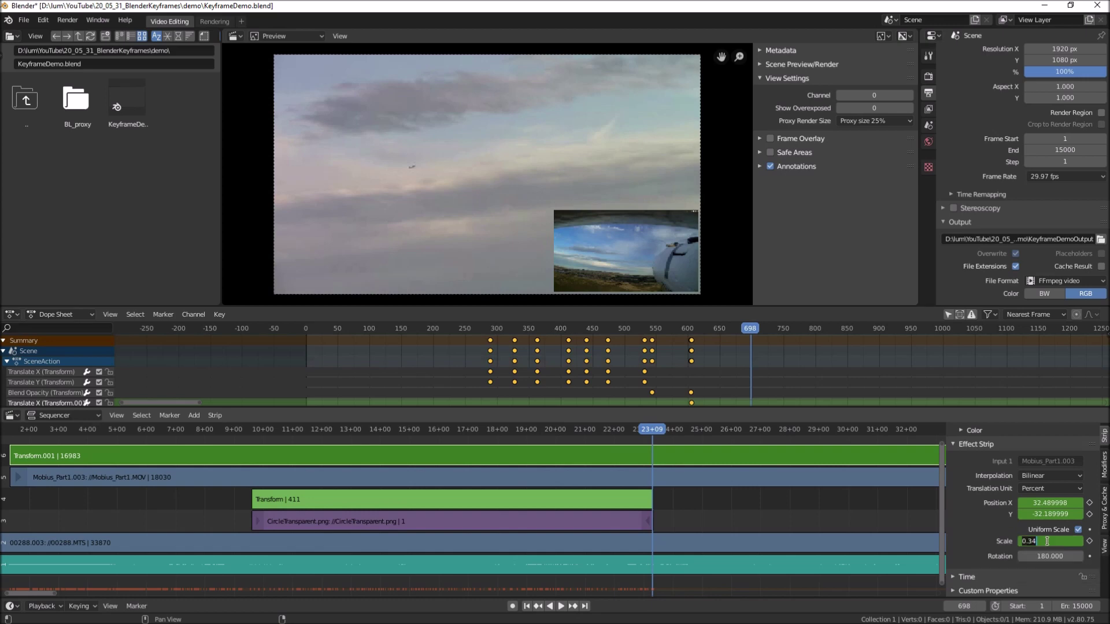
pyautogui.write('1')
pyautogui.press('Return')
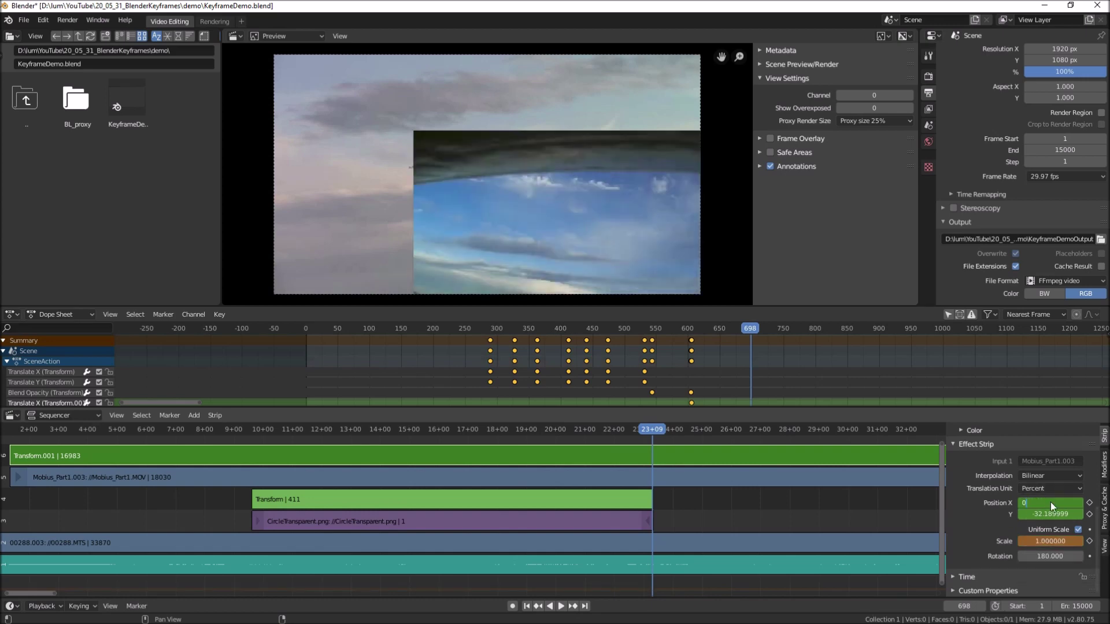
# - Set the inset's position X and Y to 0 and keyframe its position and scale at frame 698
pyautogui.press('Return')
pyautogui.click(1047, 514)
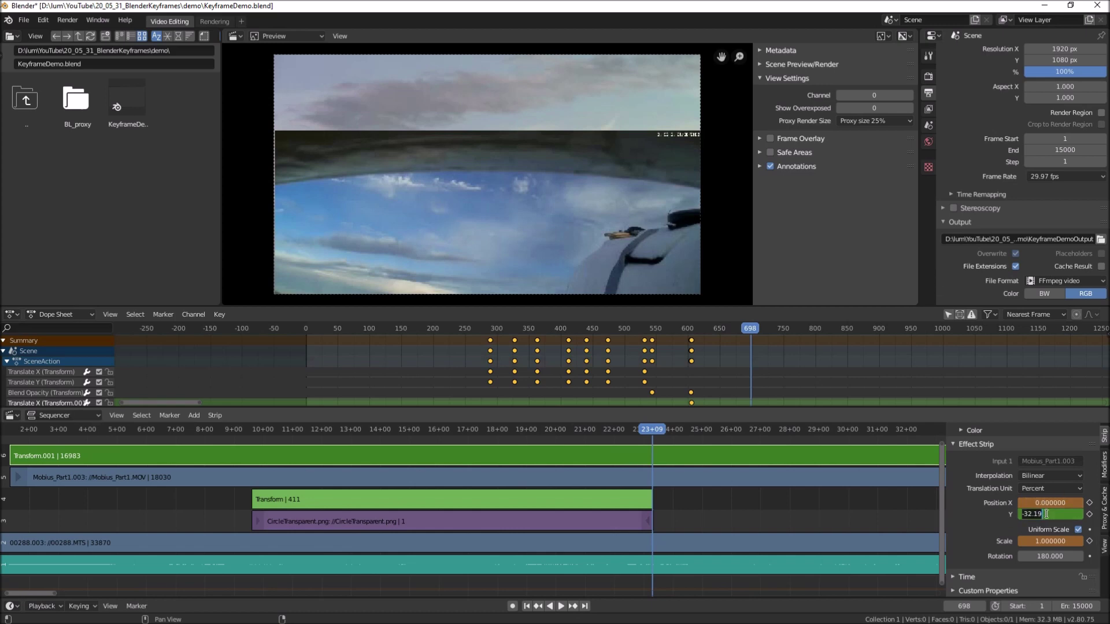
pyautogui.write('0')
pyautogui.press('Return')
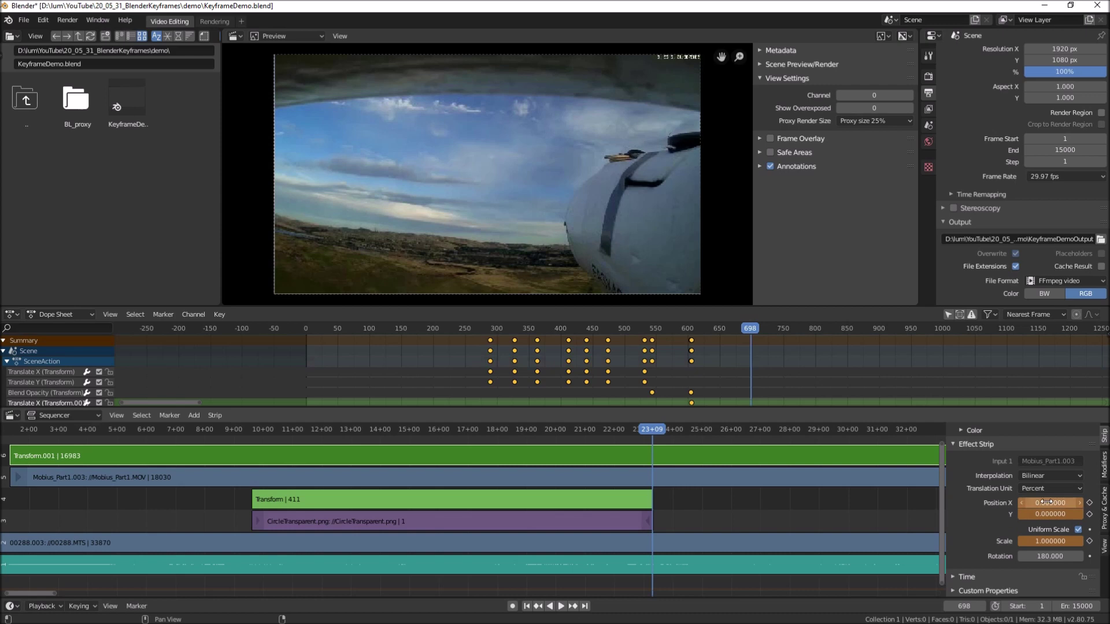
pyautogui.press('i')
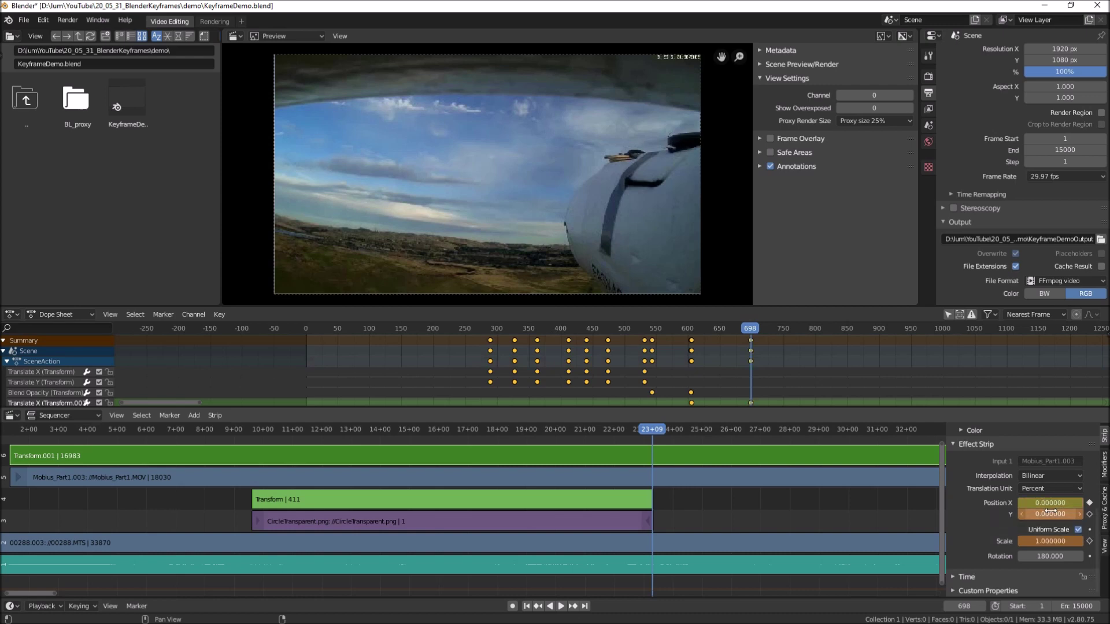
pyautogui.press('i')
# - Return to frame 439 and play to frame 750 to check the inset's enlargement to full frame
pyautogui.moveTo(650, 431); pyautogui.dragTo(399, 465)
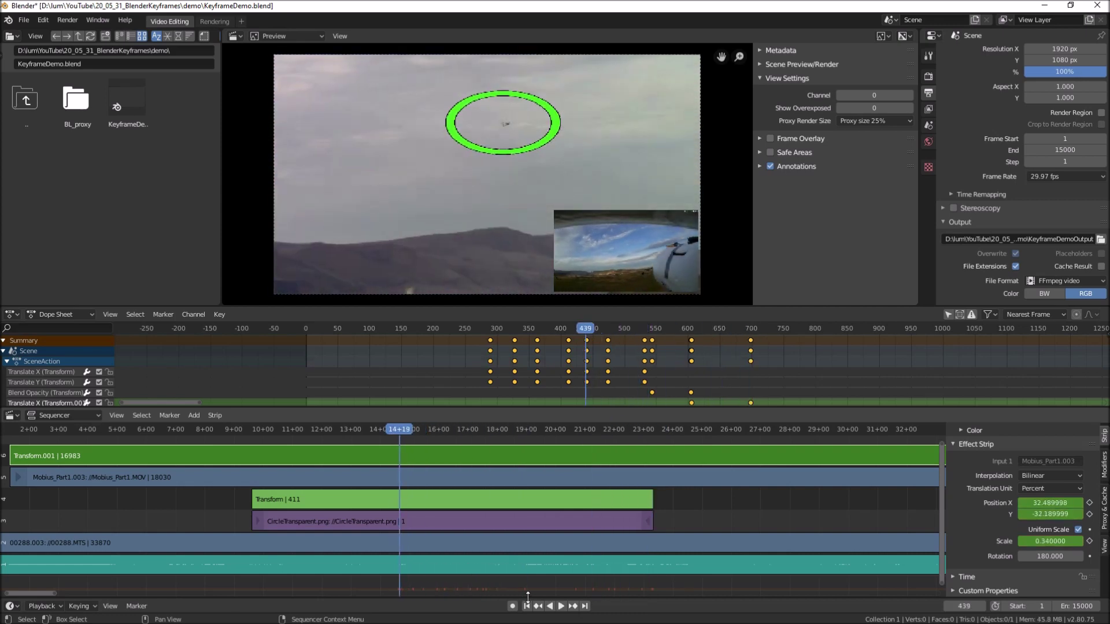
pyautogui.click(561, 607)
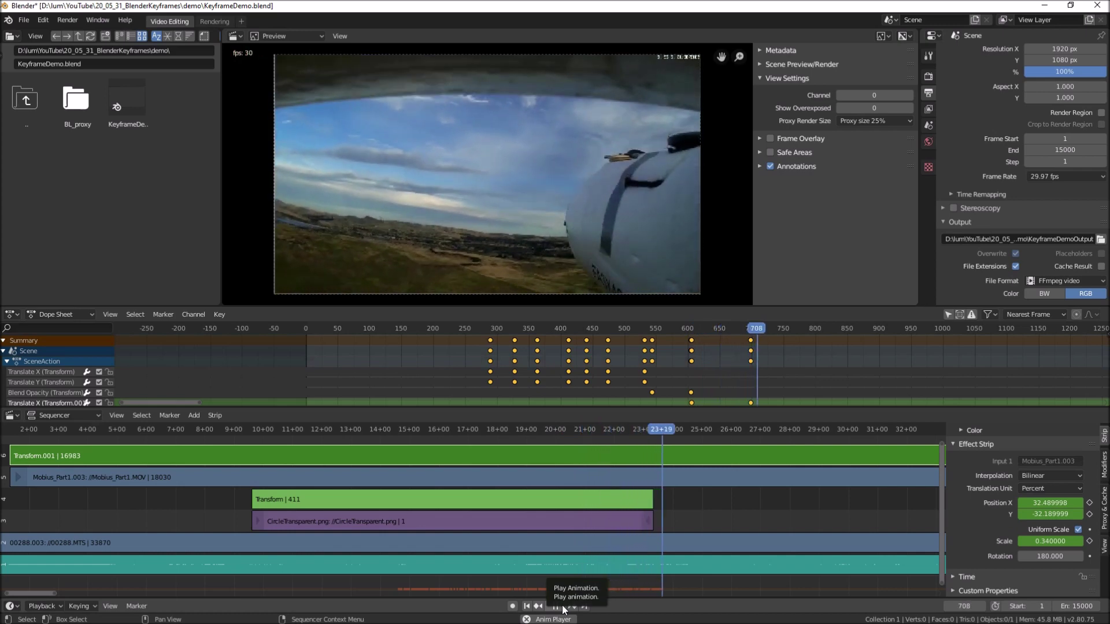
pyautogui.click(558, 610)
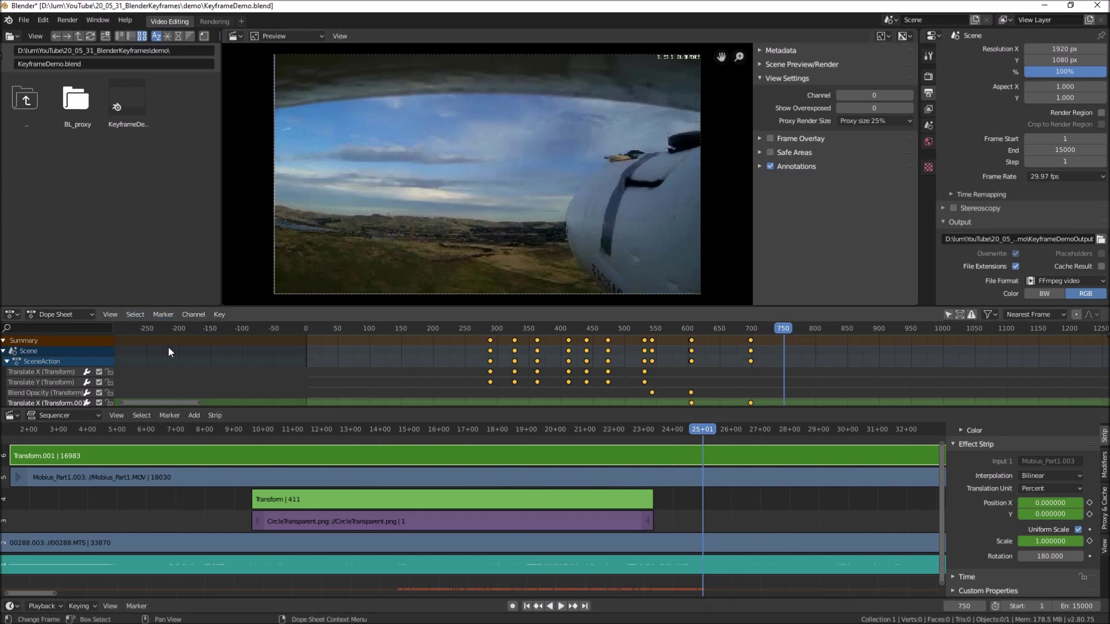
# - Add a text strip at frame 750 and extend its end to frame 980
pyautogui.click(191, 415)
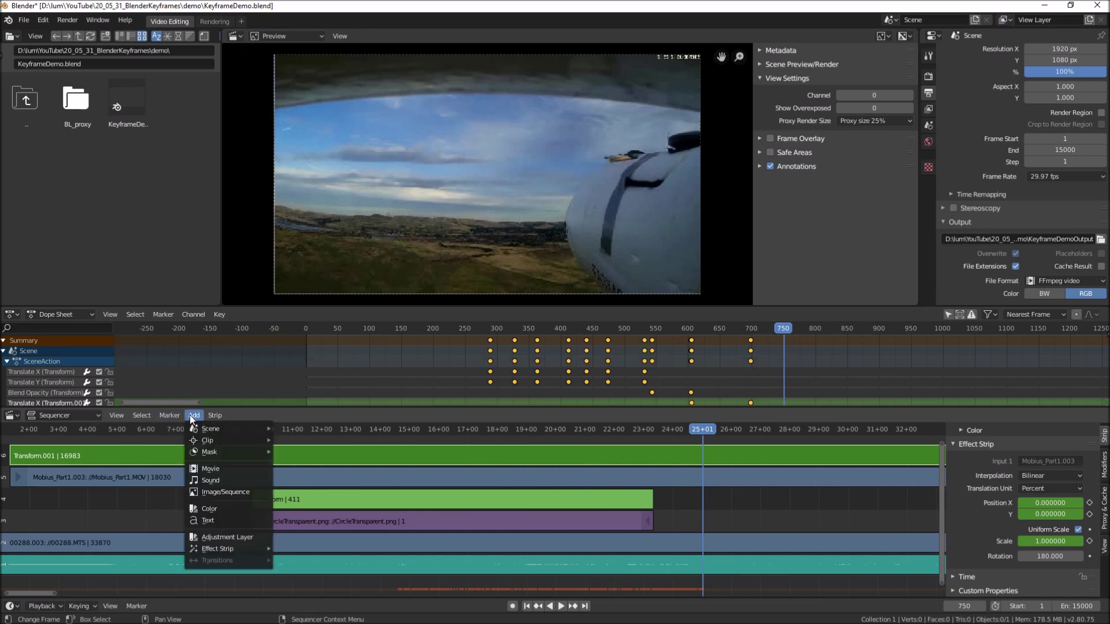
pyautogui.click(210, 519)
pyautogui.moveTo(725, 521); pyautogui.dragTo(926, 525)
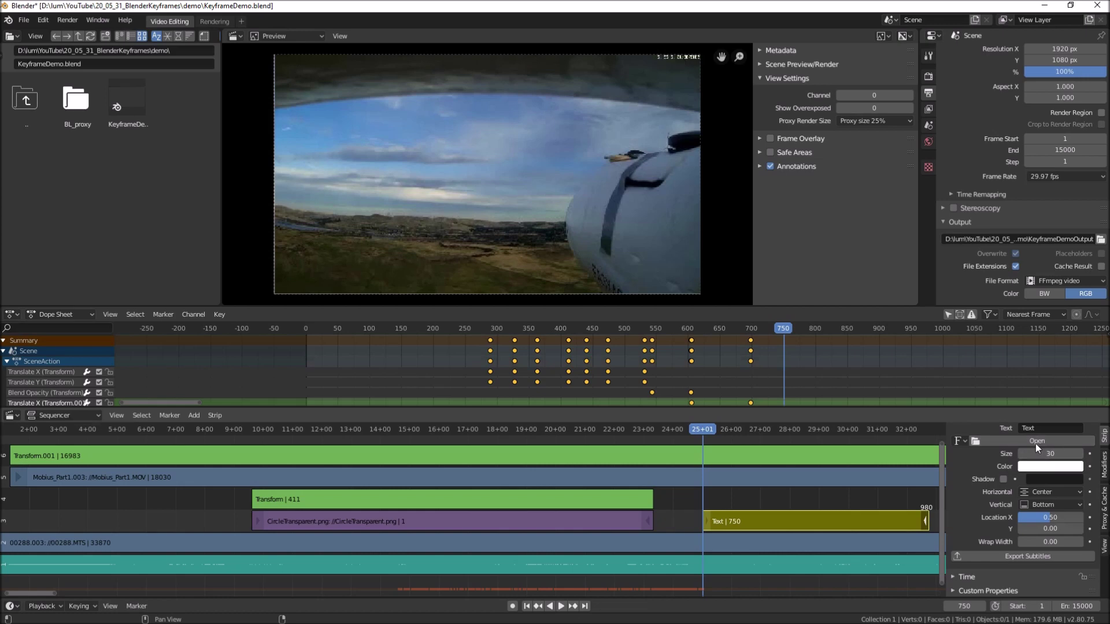
# - Set the strip's text to "This is the view from the onboard camera"
pyautogui.click(1042, 428)
pyautogui.write('This is the view')
pyautogui.write(' from the onboar')
pyautogui.write('d camera')
pyautogui.press('Return')
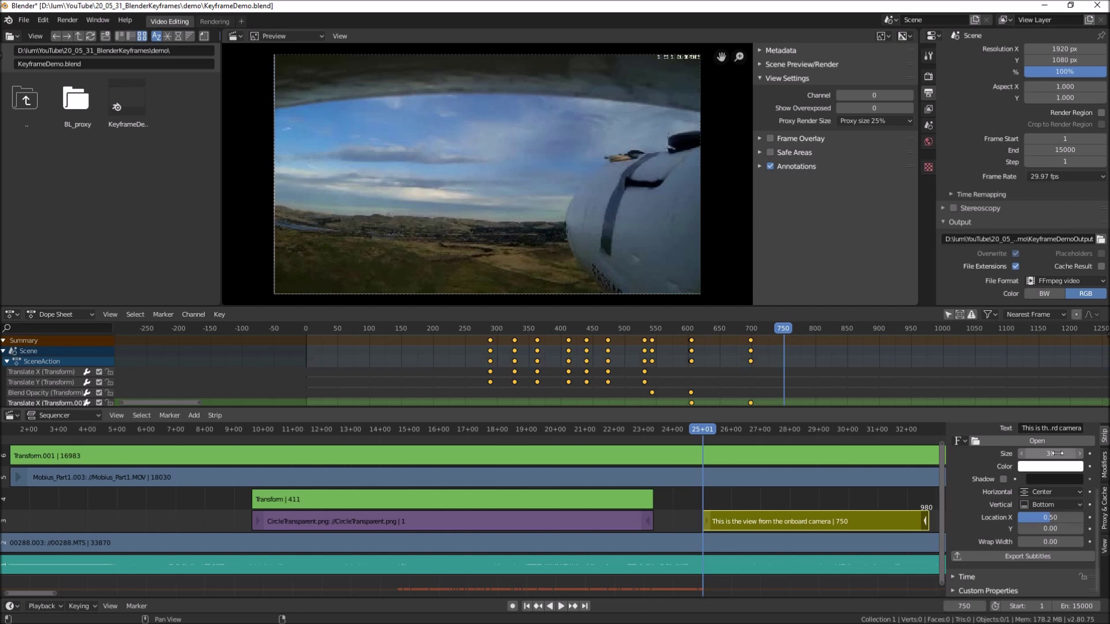
# - Set the text size to 40 and its colour to red (G 0, B 0), keyframing both at frame 750
pyautogui.moveTo(1050, 453); pyautogui.dragTo(1046, 454)
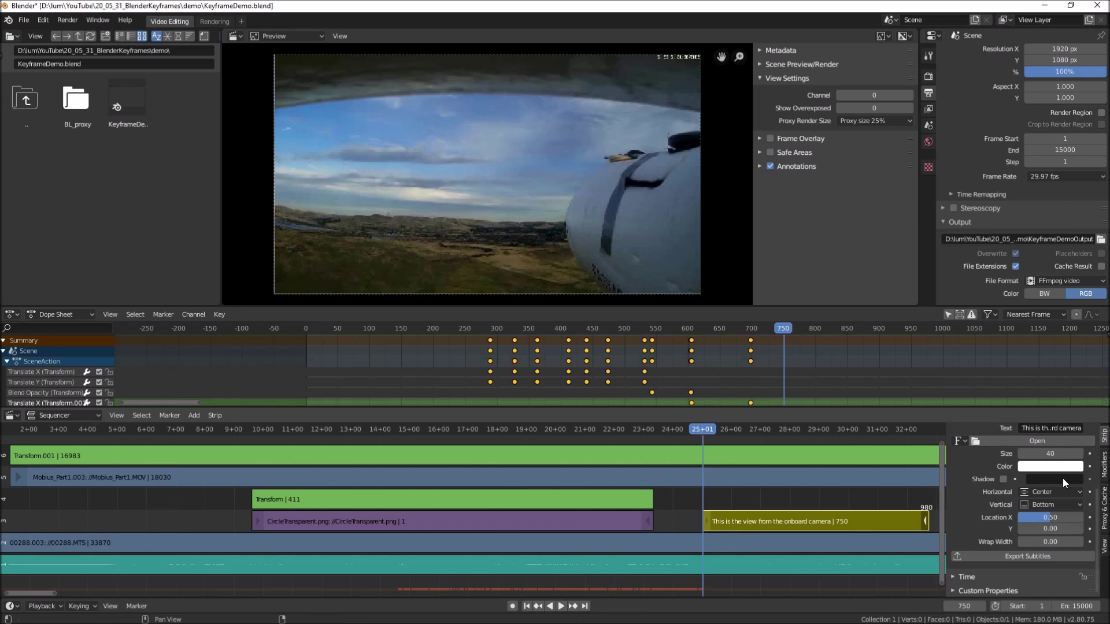
pyautogui.press('i')
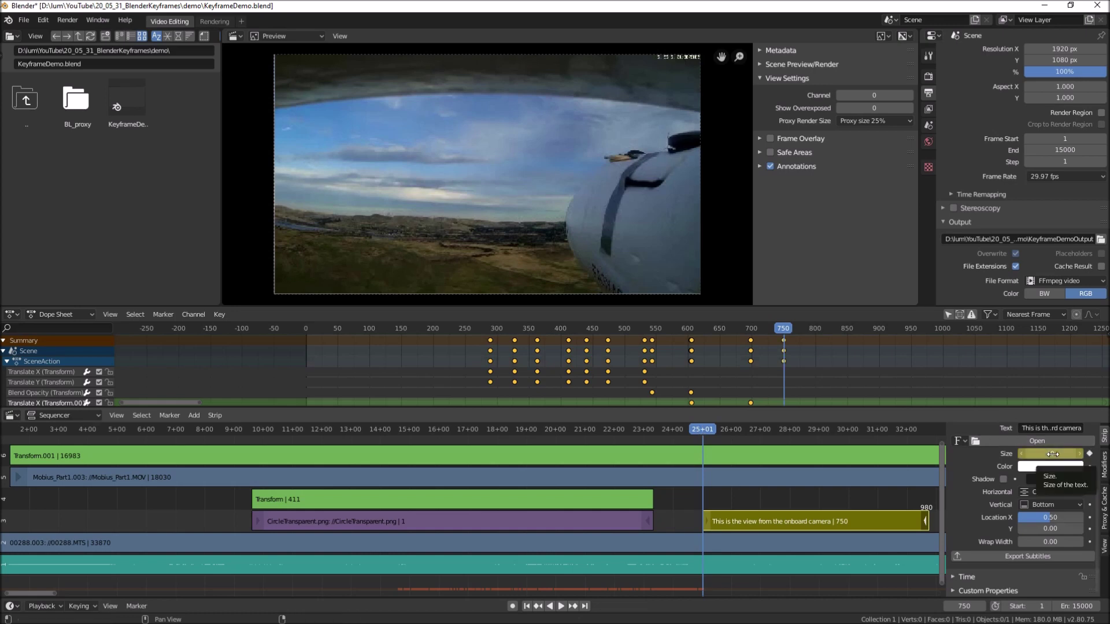
pyautogui.click(1047, 473)
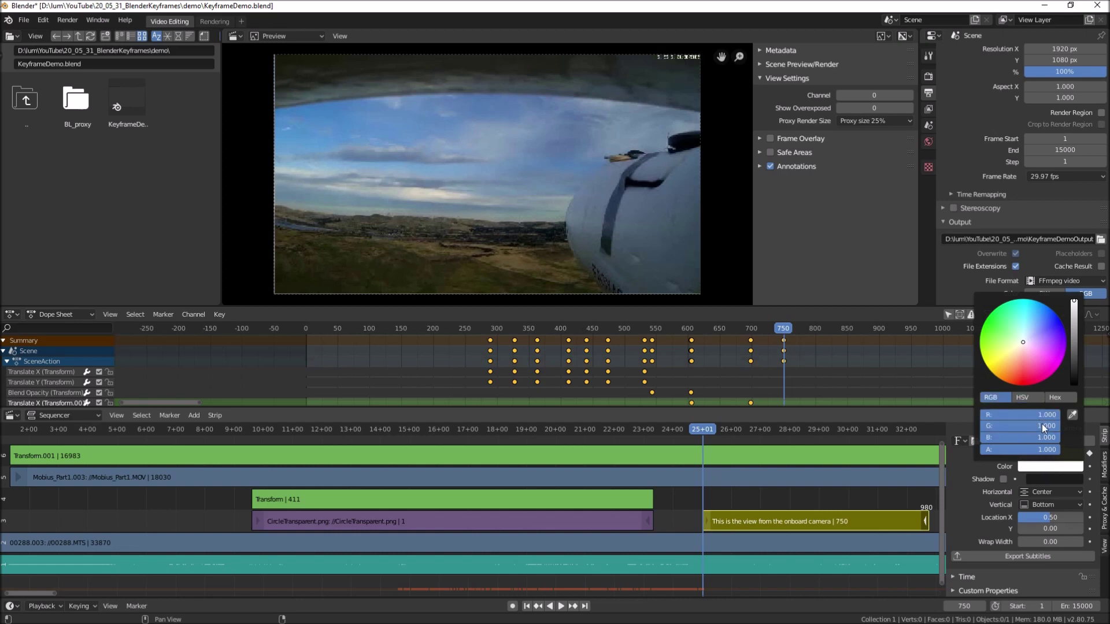
pyautogui.click(1041, 426)
pyautogui.write('0')
pyautogui.press('Tab')
pyautogui.write('0')
pyautogui.press('Return')
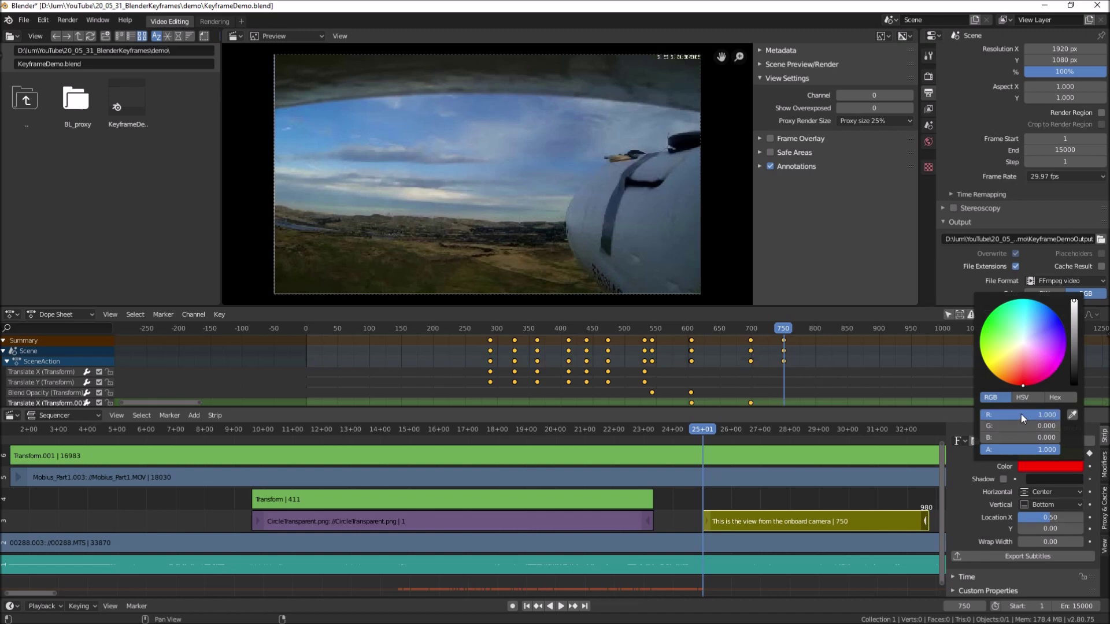
pyautogui.press('i')
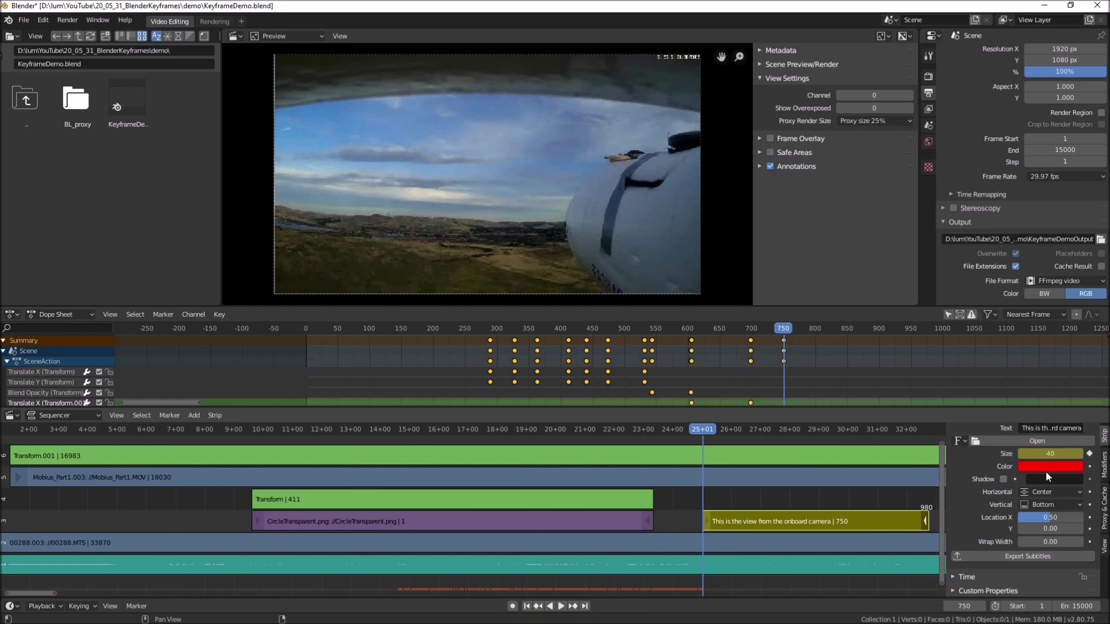
pyautogui.press('i')
# - Play on to frame 811 and move the text strip to channel 7 above Transform.001, starting at frame 746
pyautogui.press('space')
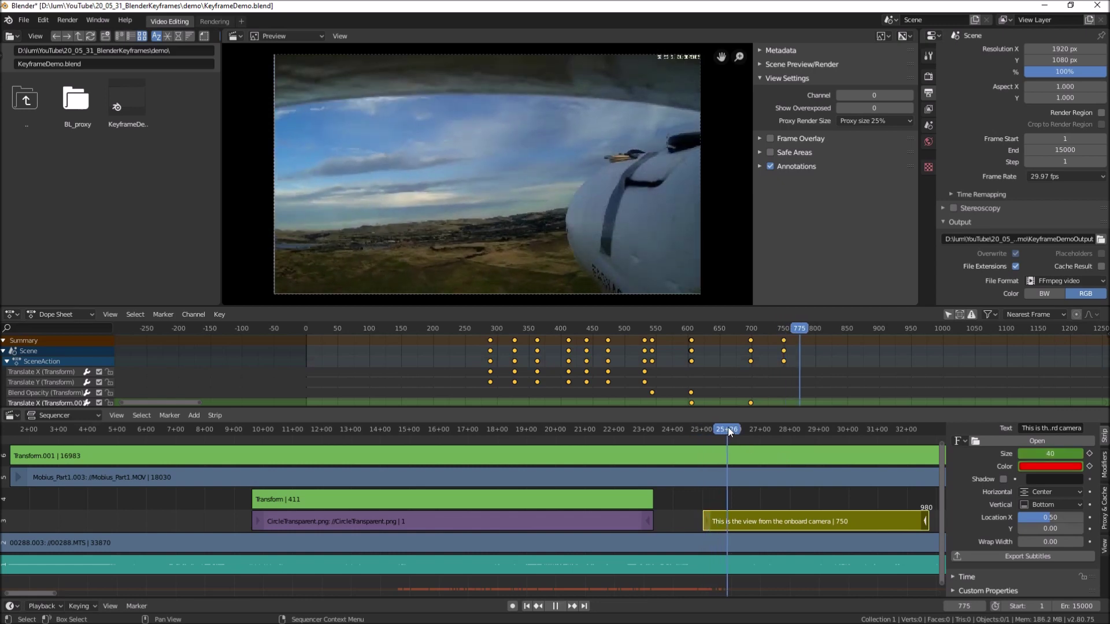
pyautogui.press('space')
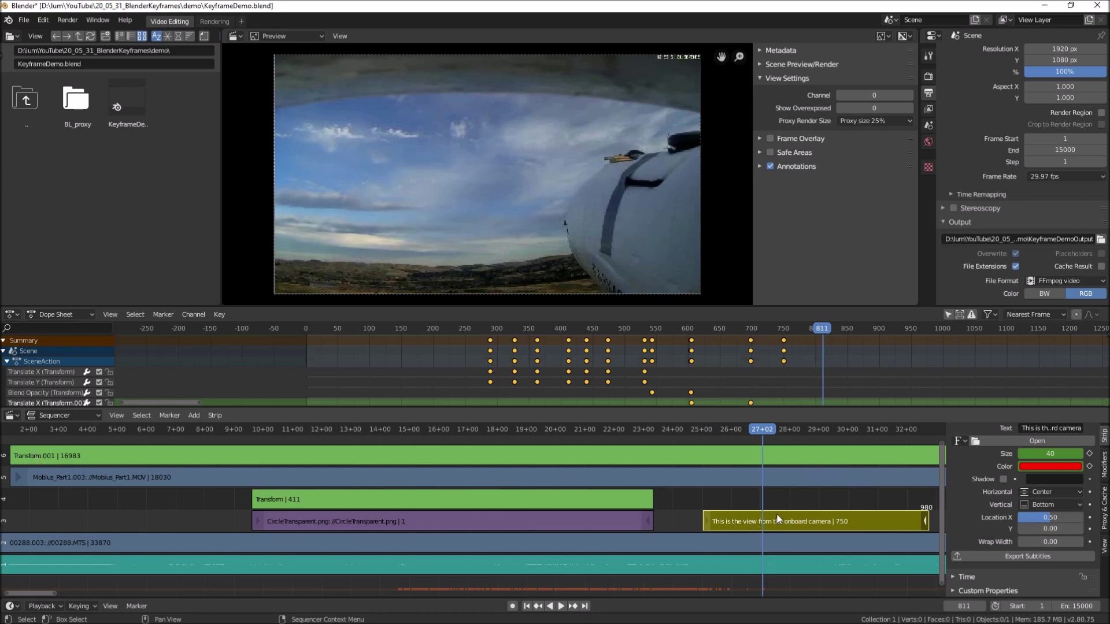
pyautogui.moveTo(941, 504); pyautogui.dragTo(940, 478)
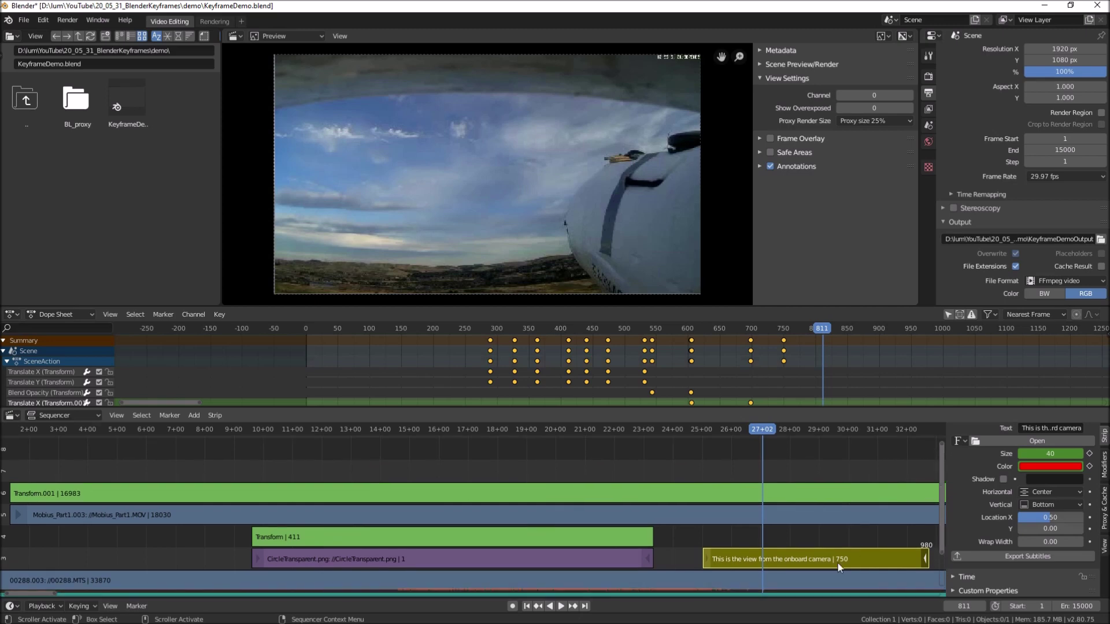
pyautogui.press('g')
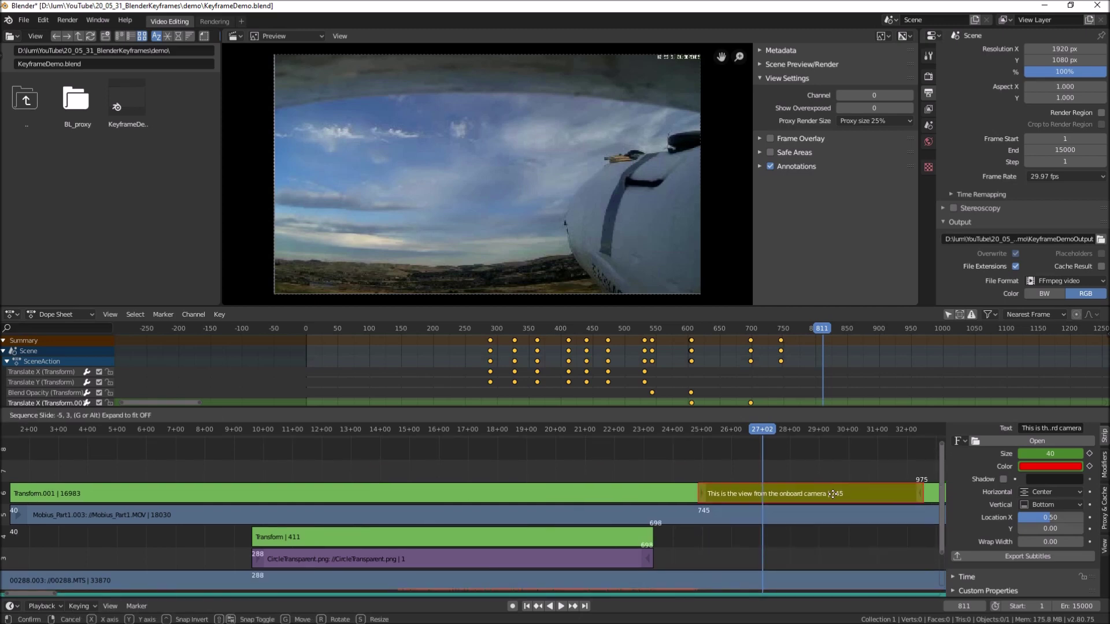
pyautogui.click(833, 473)
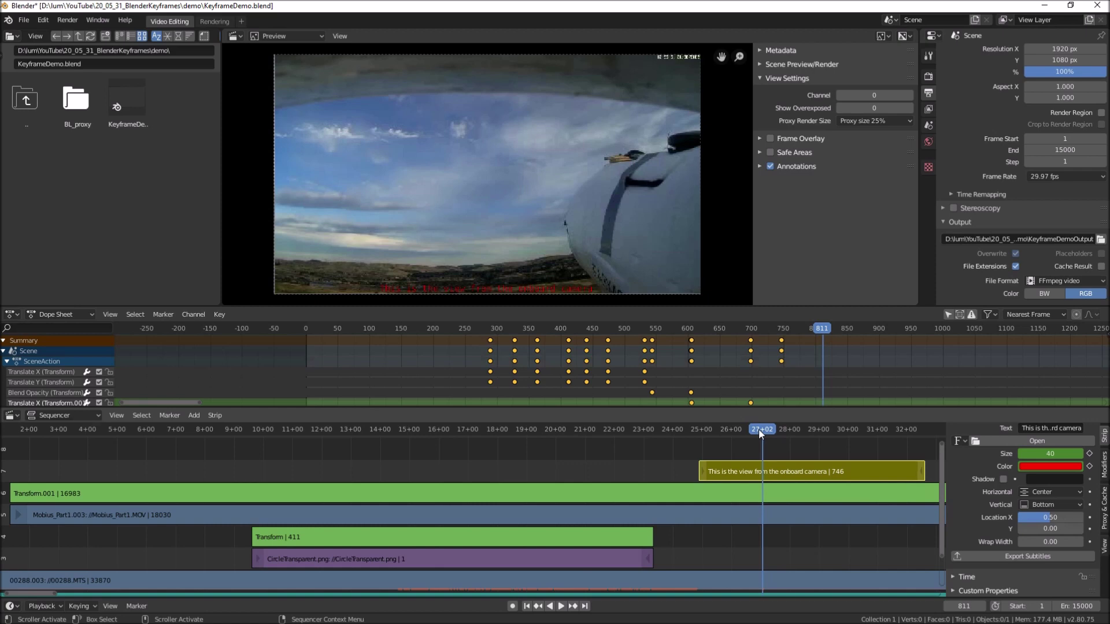
# - Play on to frame 857, set the text size to 72 and keyframe it
pyautogui.press('space')
pyautogui.press('space')
pyautogui.moveTo(1032, 454); pyautogui.dragTo(1062, 454)
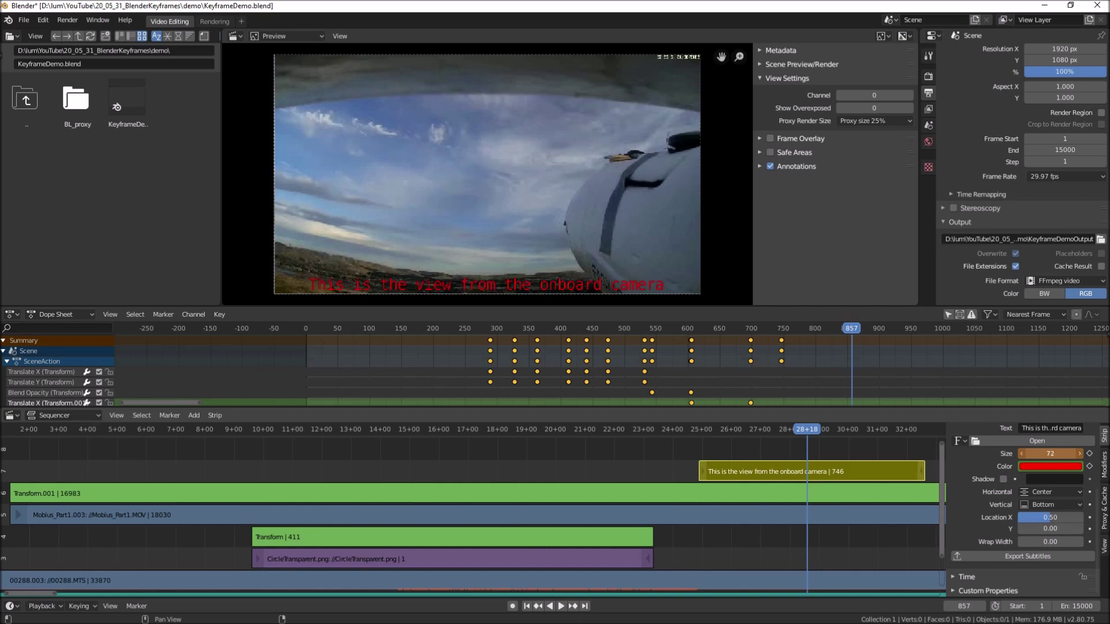
pyautogui.press('i')
# - Change the text colour to pink with G 0.5 and B 0.7, and keyframe it at frame 857
pyautogui.click(1033, 466)
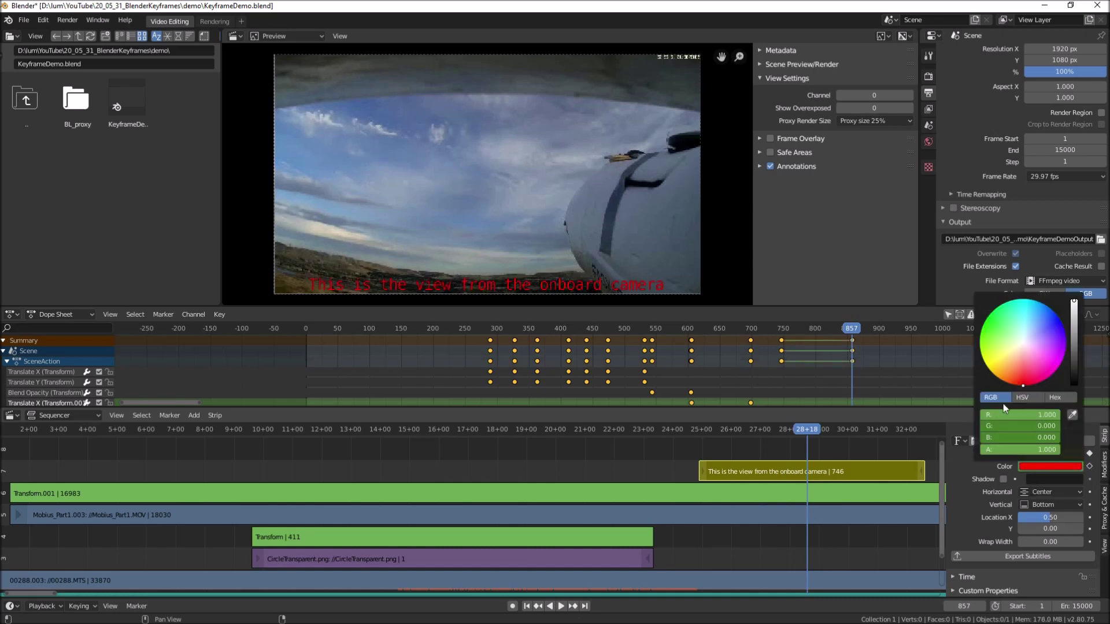
pyautogui.click(1036, 425)
pyautogui.write('0.5')
pyautogui.press('Tab')
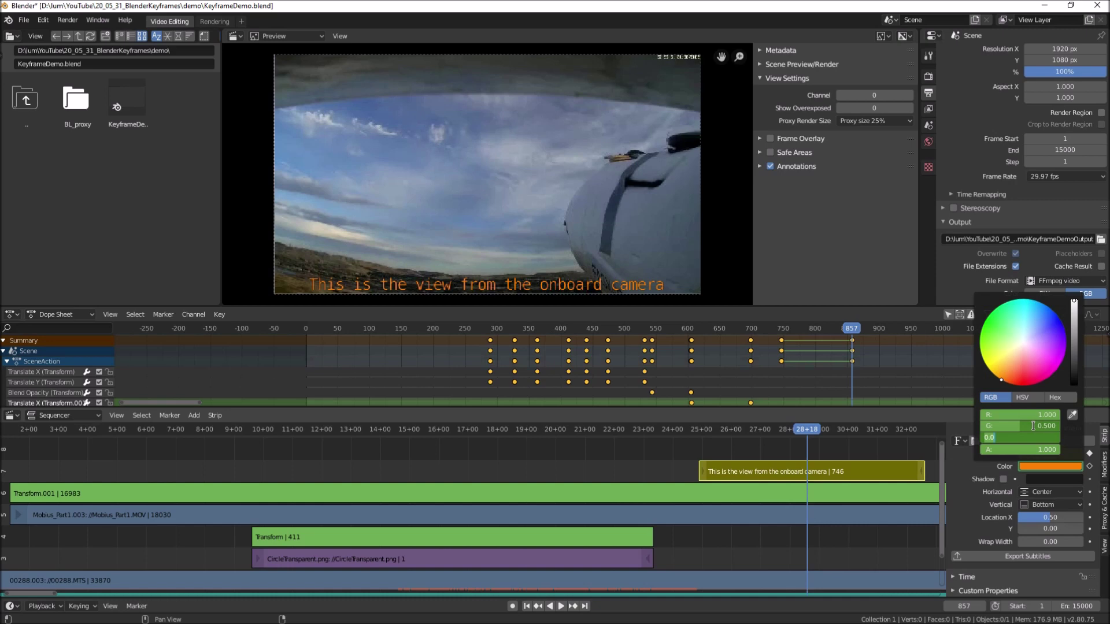
pyautogui.write('0.7')
pyautogui.press('Return')
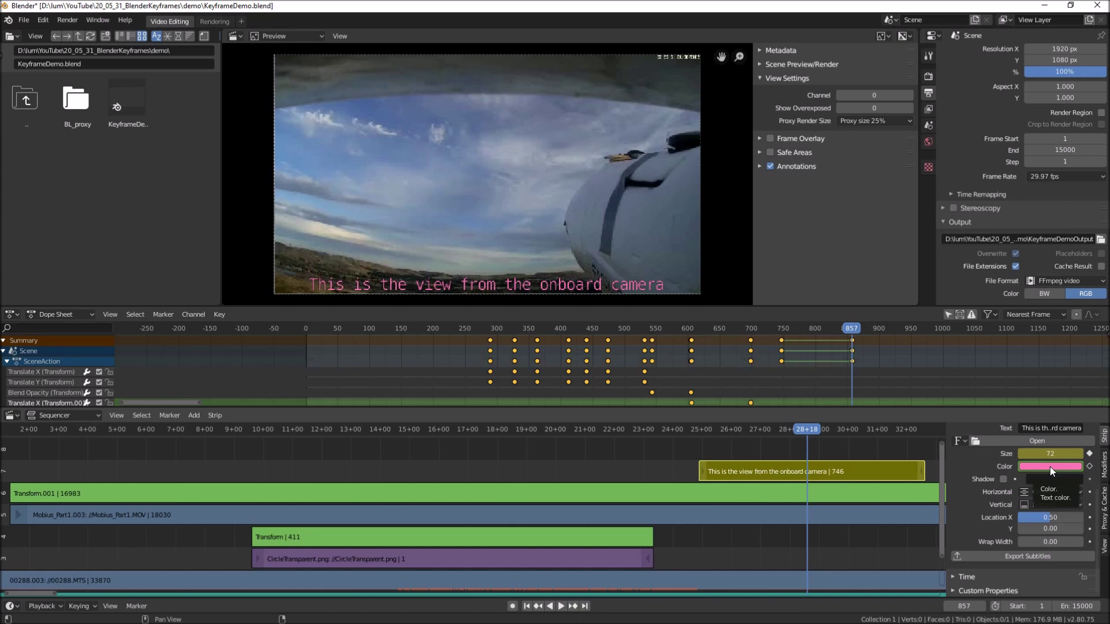
pyautogui.click(1089, 466)
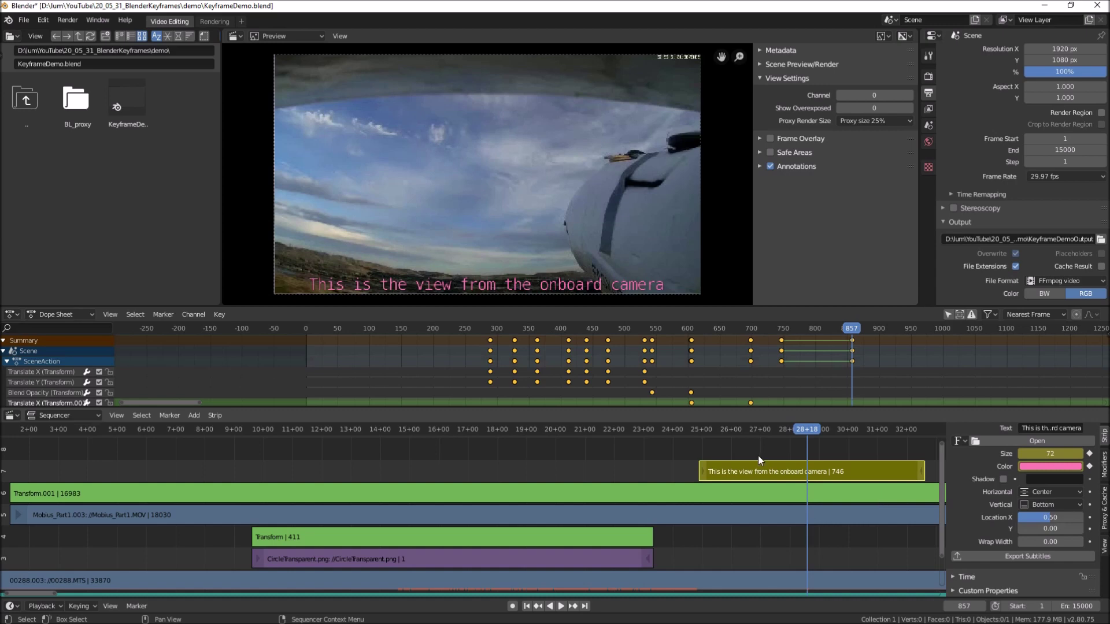
# - Play back the caption's size and colour animation through to frame 908
pyautogui.moveTo(746, 431); pyautogui.dragTo(636, 445)
pyautogui.press('space')
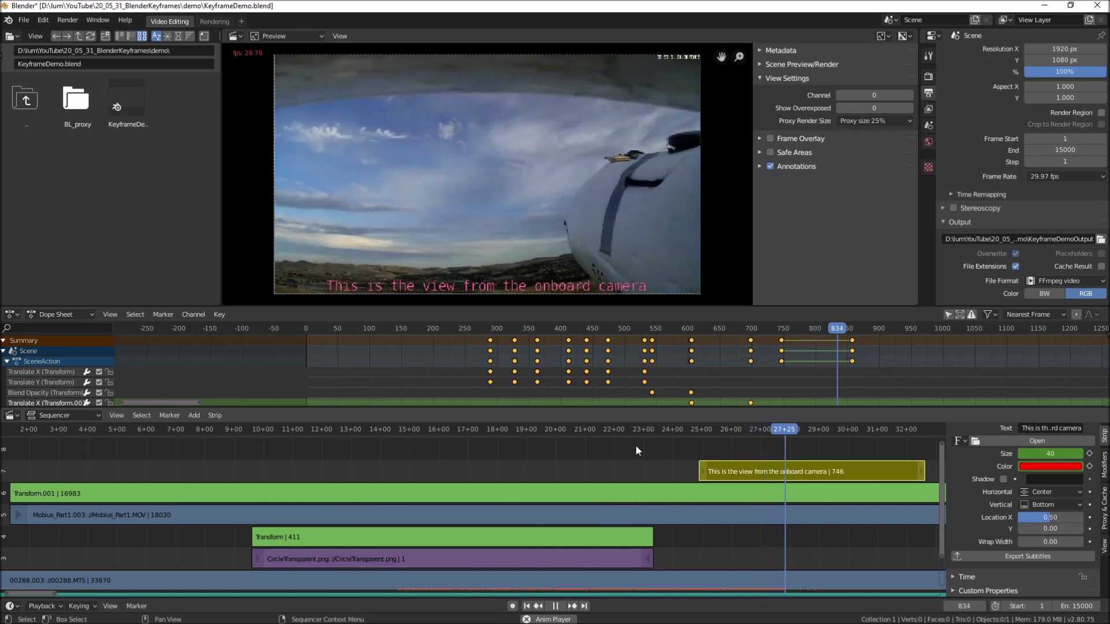
pyautogui.click(555, 606)
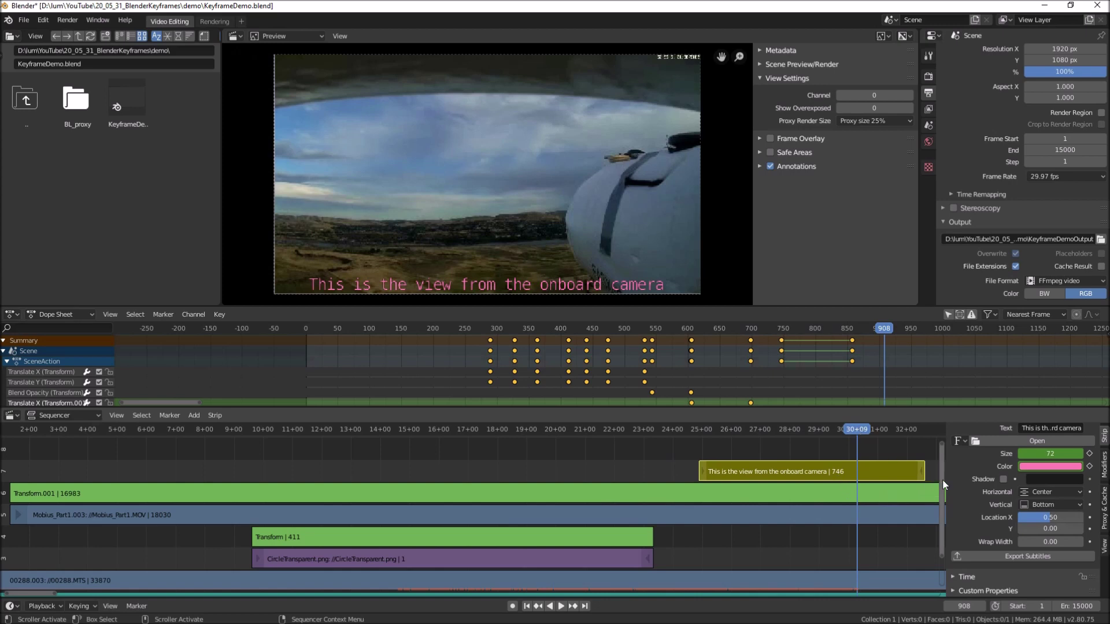
# - Move the playhead back to frame 44 and add Nimbus.mp3 from the demo folder as a sound strip starting there
pyautogui.moveTo(938, 481); pyautogui.dragTo(940, 463)
pyautogui.scroll(-5, 818, 491)
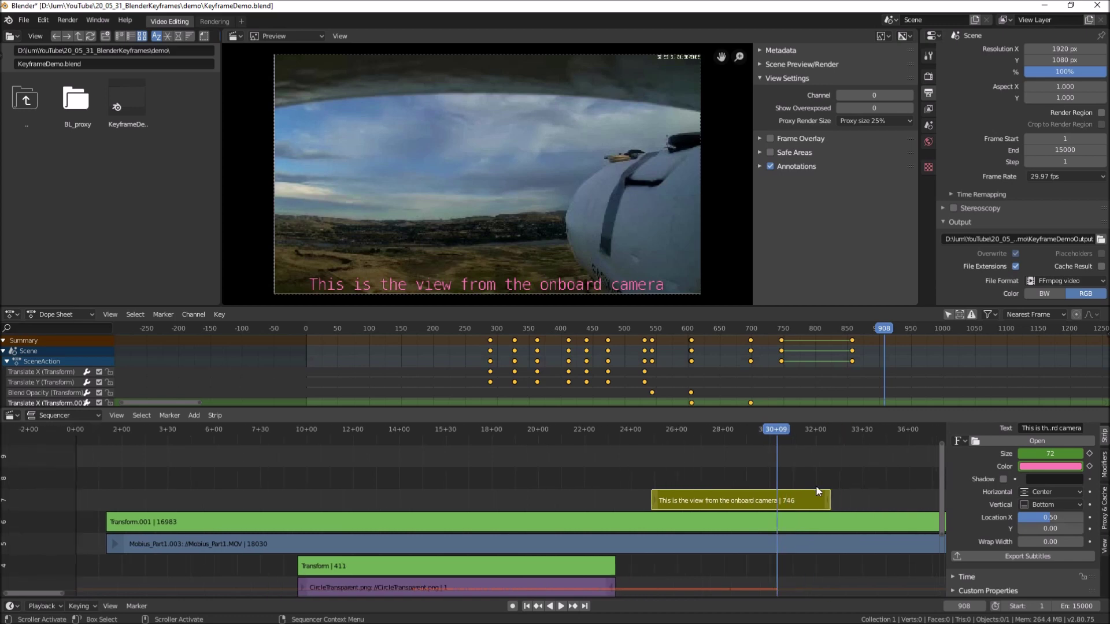
pyautogui.click(728, 429)
pyautogui.press('space')
pyautogui.moveTo(729, 430); pyautogui.dragTo(162, 468)
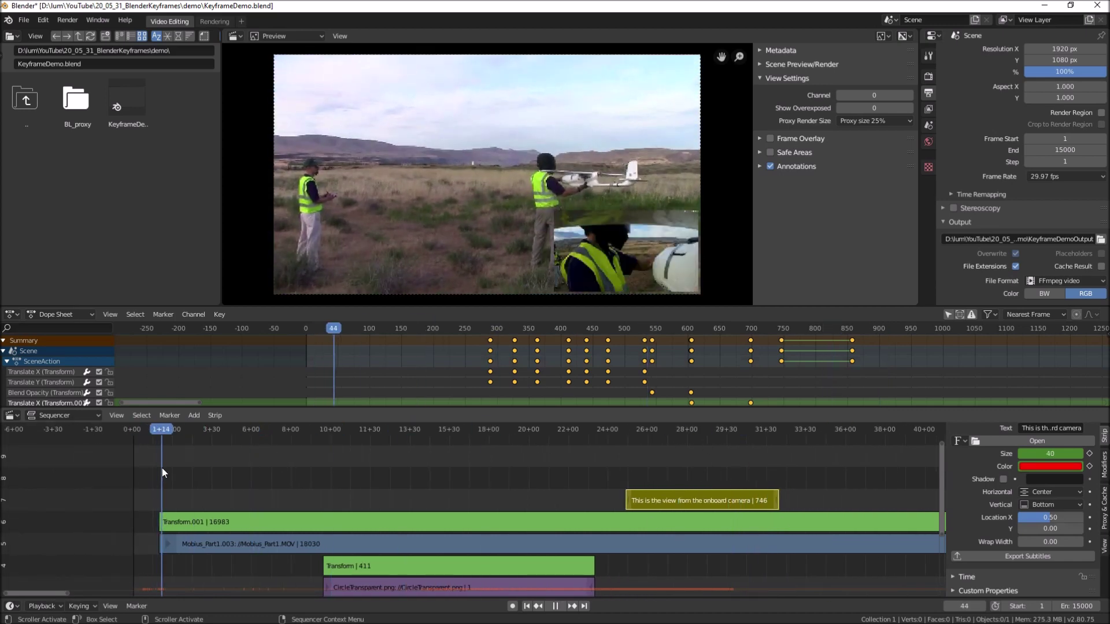
pyautogui.click(192, 416)
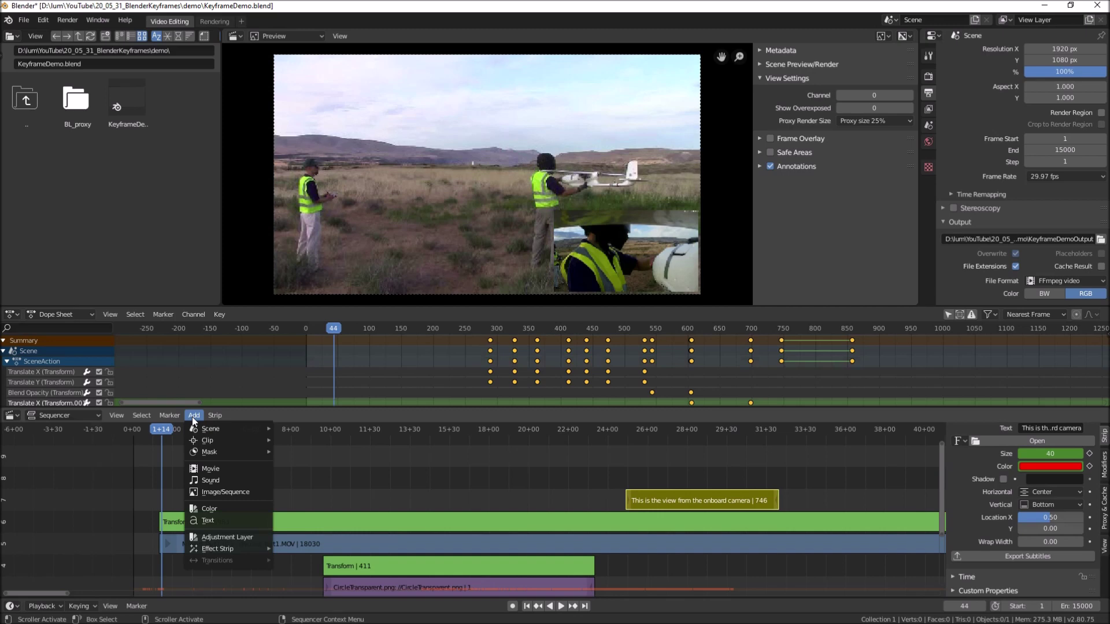
pyautogui.click(213, 480)
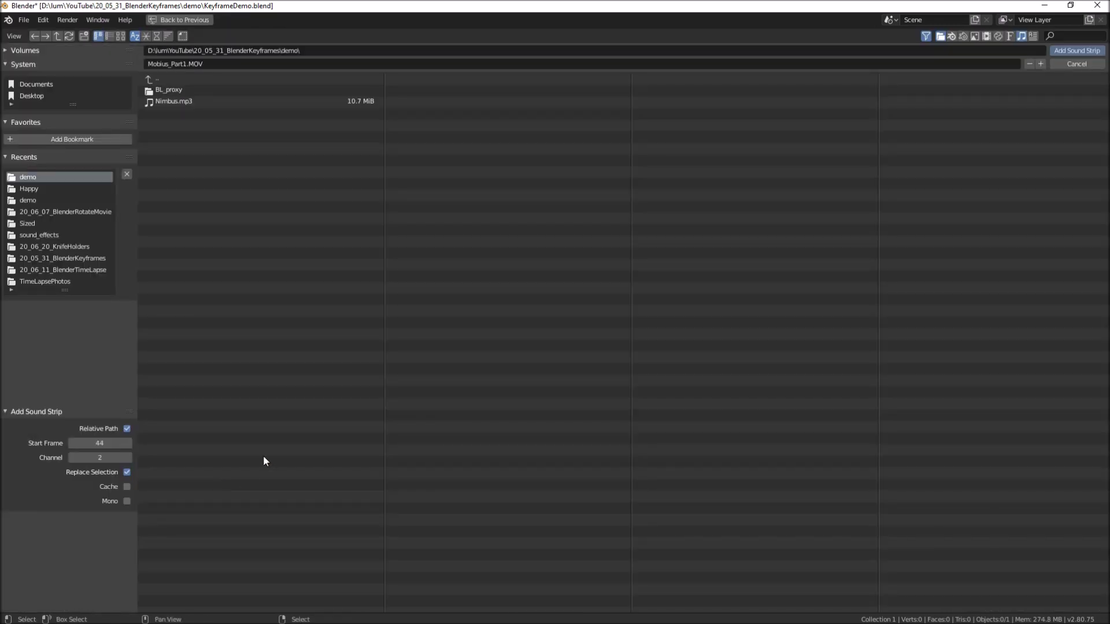
pyautogui.click(170, 103)
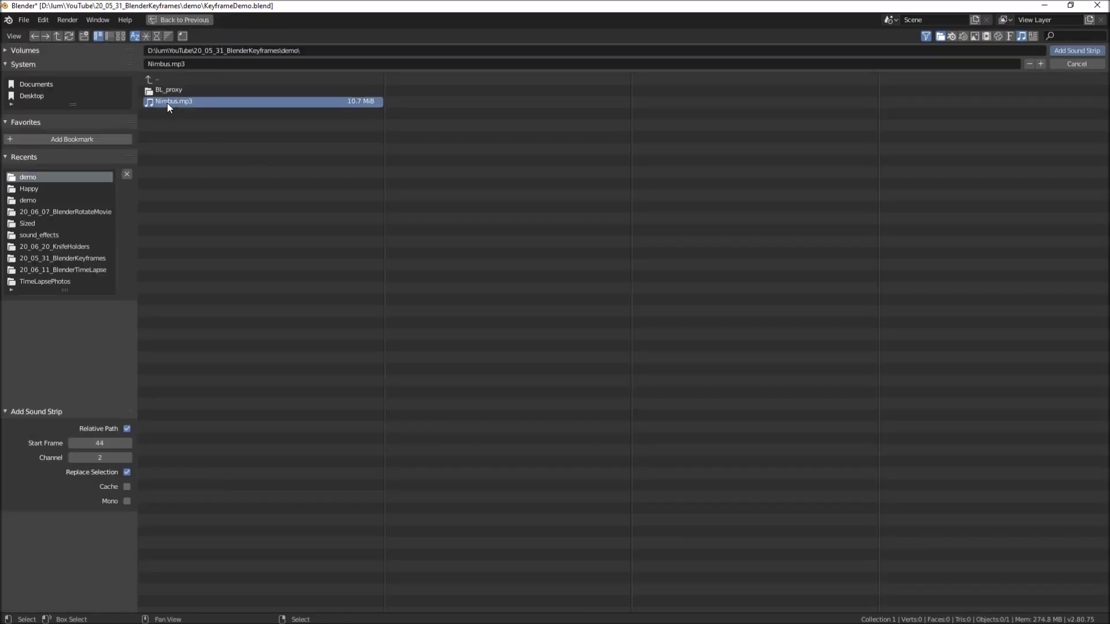
pyautogui.doubleClick(168, 103)
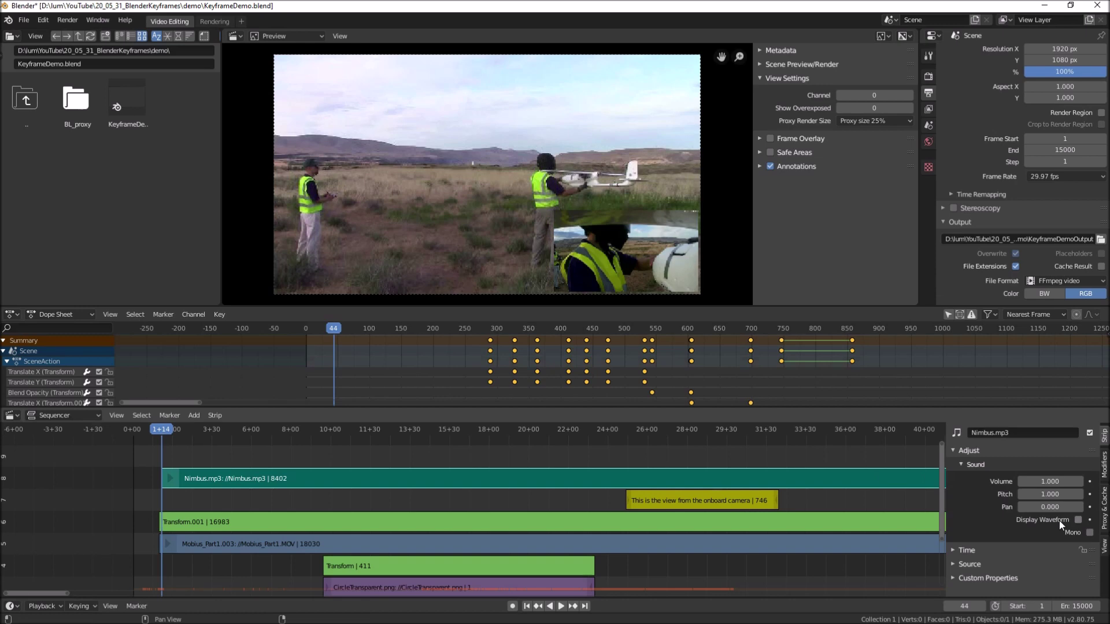
# - Display the waveform of the Nimbus.mp3 strip and set its volume to 0.5
pyautogui.click(1077, 520)
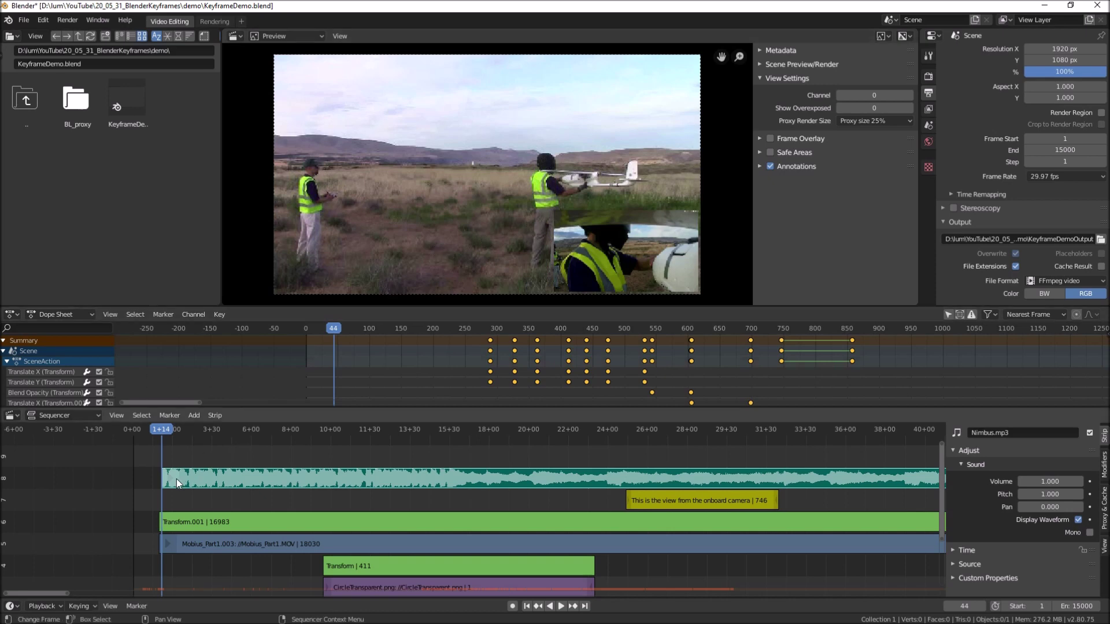
pyautogui.click(1050, 481)
pyautogui.write('0.5')
pyautogui.press('Return')
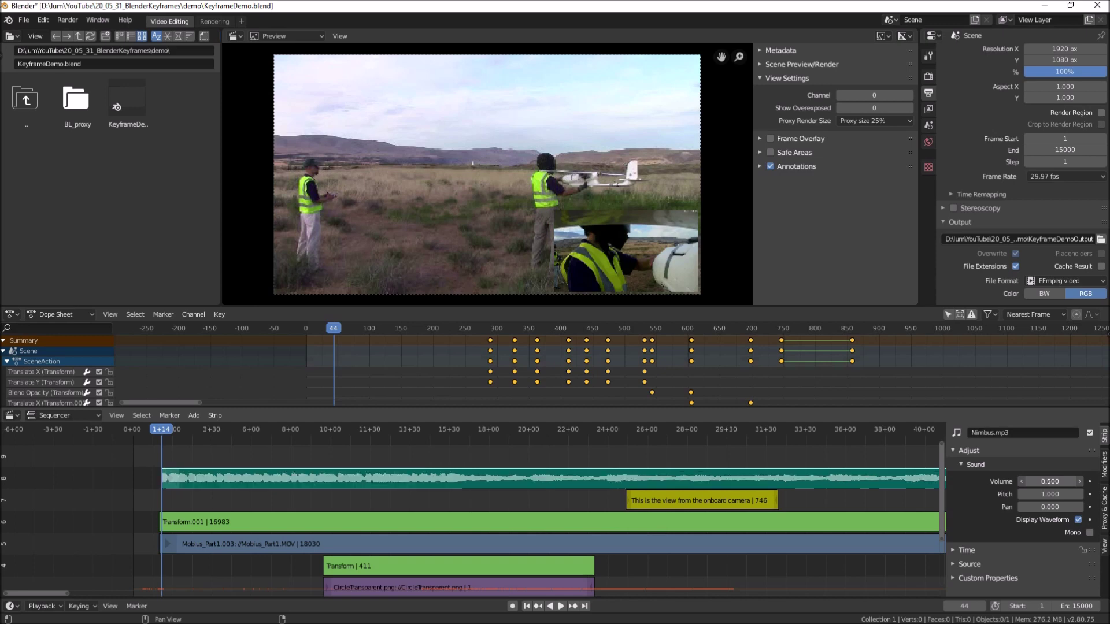
# - Set the Nimbus.mp3 strip's volume to 0.1 and keyframe it at frames 44 and 358
pyautogui.click(1054, 482)
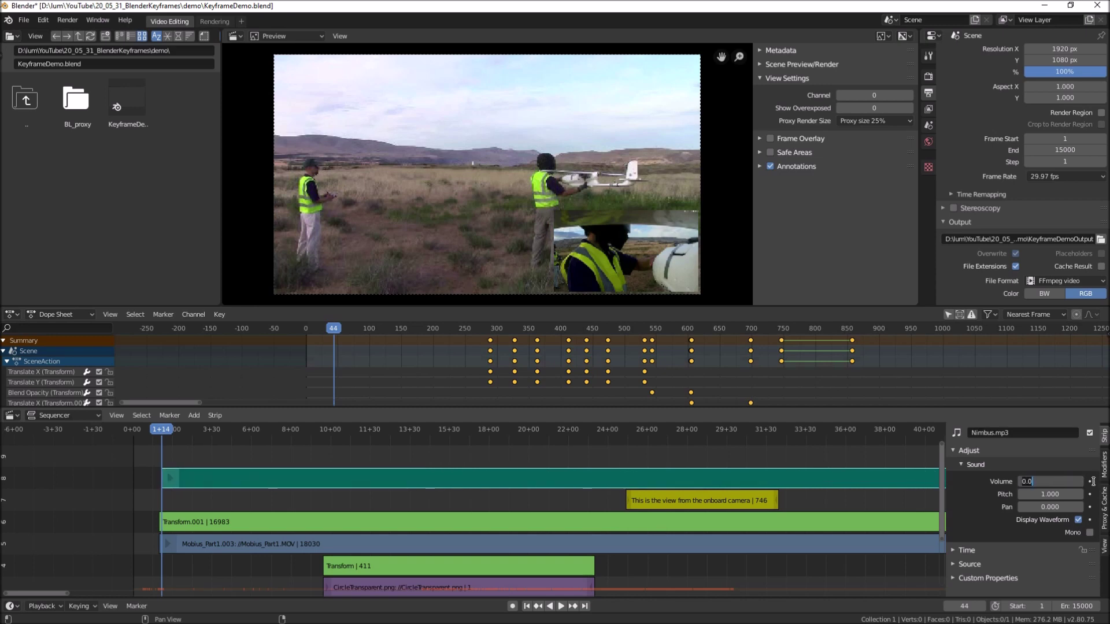
pyautogui.write('.1')
pyautogui.press('Return')
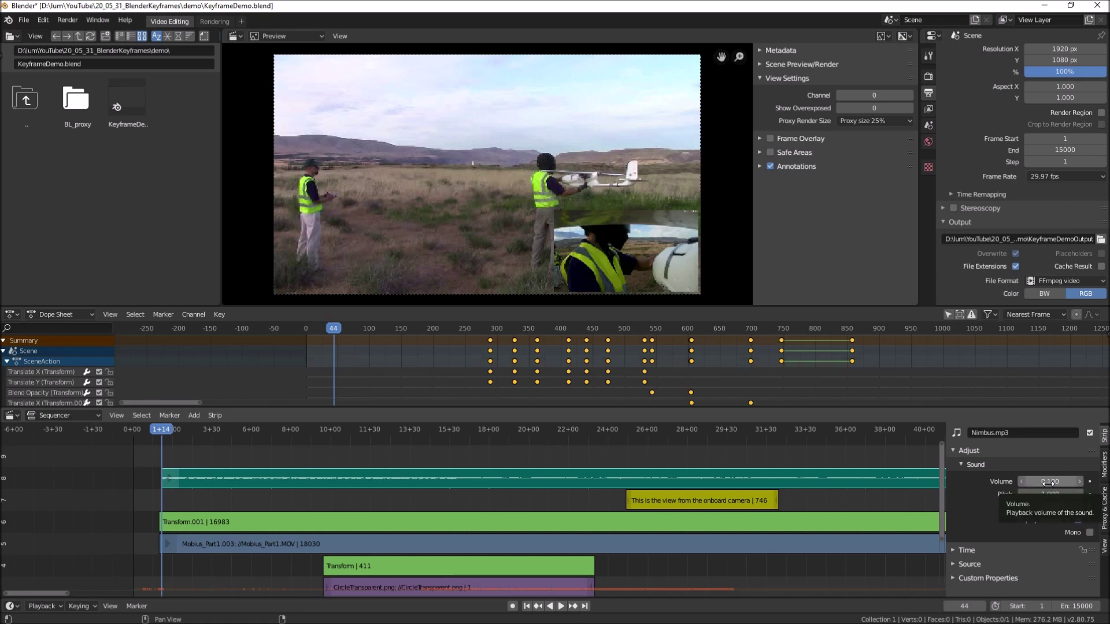
pyautogui.press('i')
pyautogui.moveTo(166, 430); pyautogui.dragTo(369, 428)
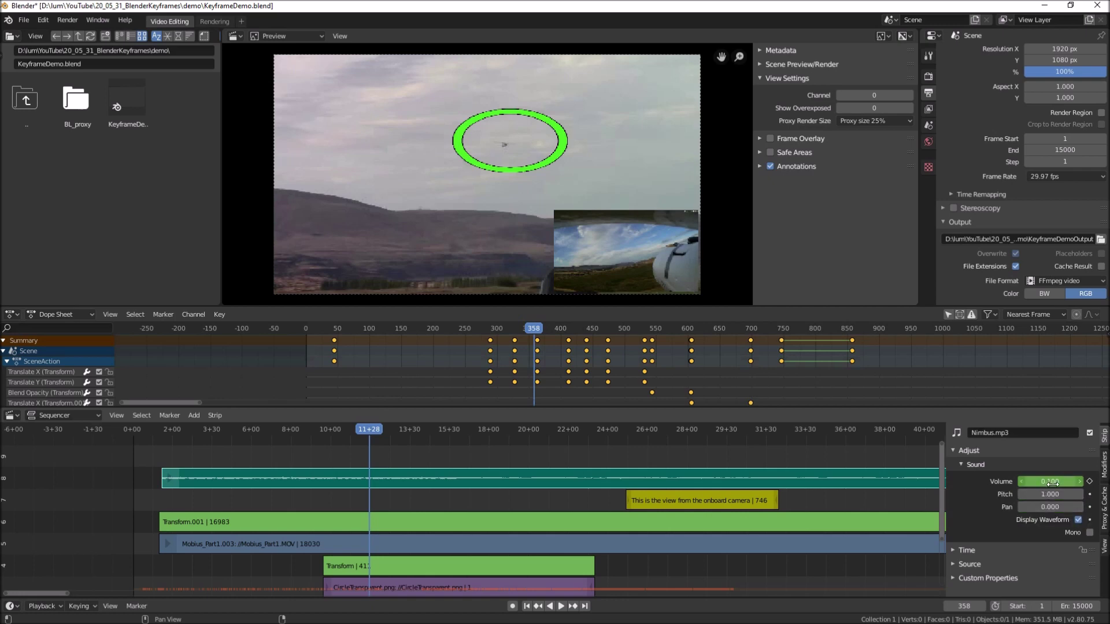
pyautogui.press('i')
# - Play on to frame 568, set the sound strip's volume to 1 and keyframe it
pyautogui.press('space')
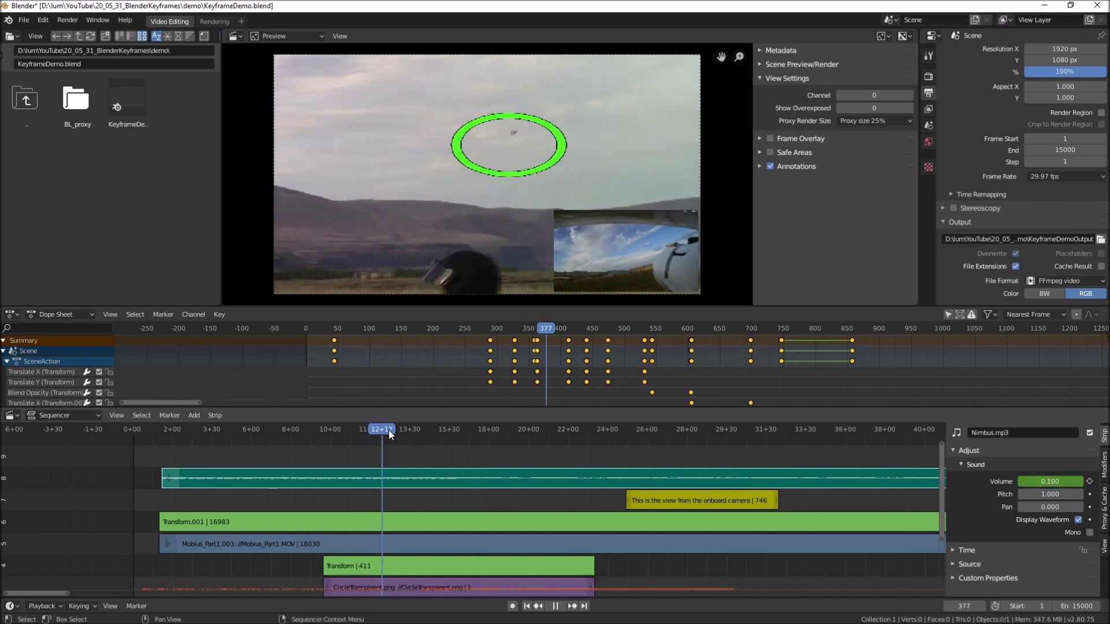
pyautogui.press('space')
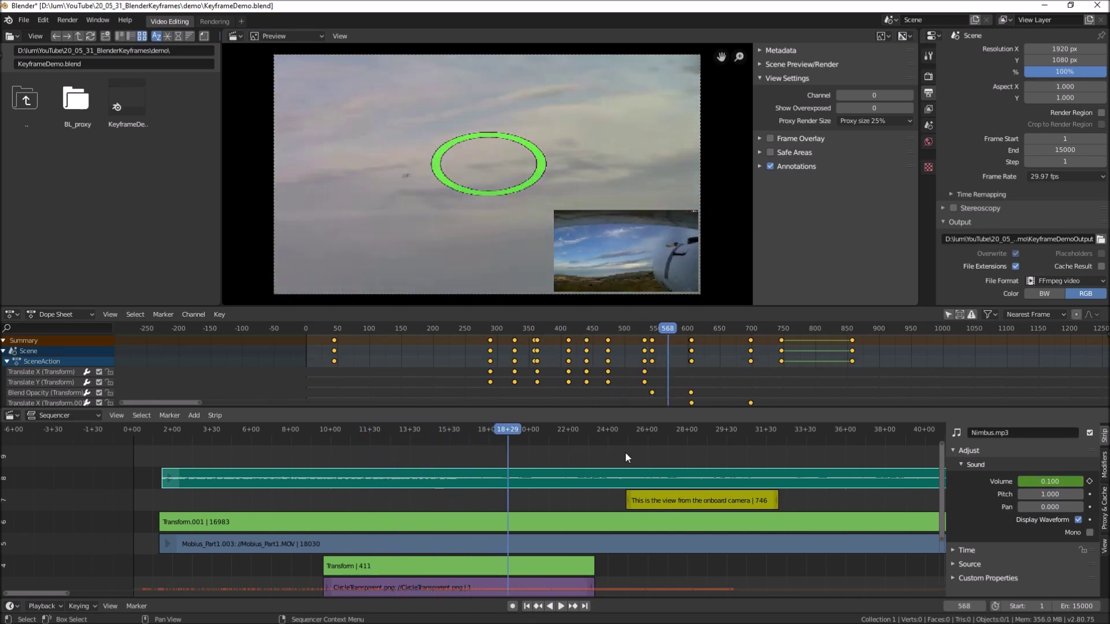
pyautogui.click(1042, 481)
pyautogui.write('1')
pyautogui.press('Return')
pyautogui.press('i')
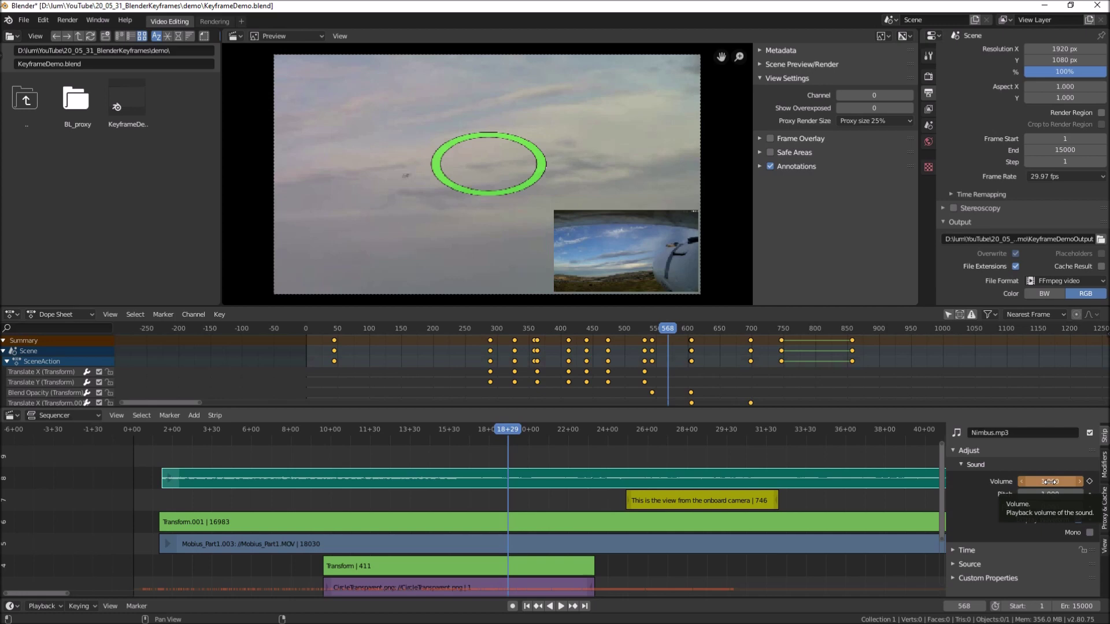
pyautogui.press('i')
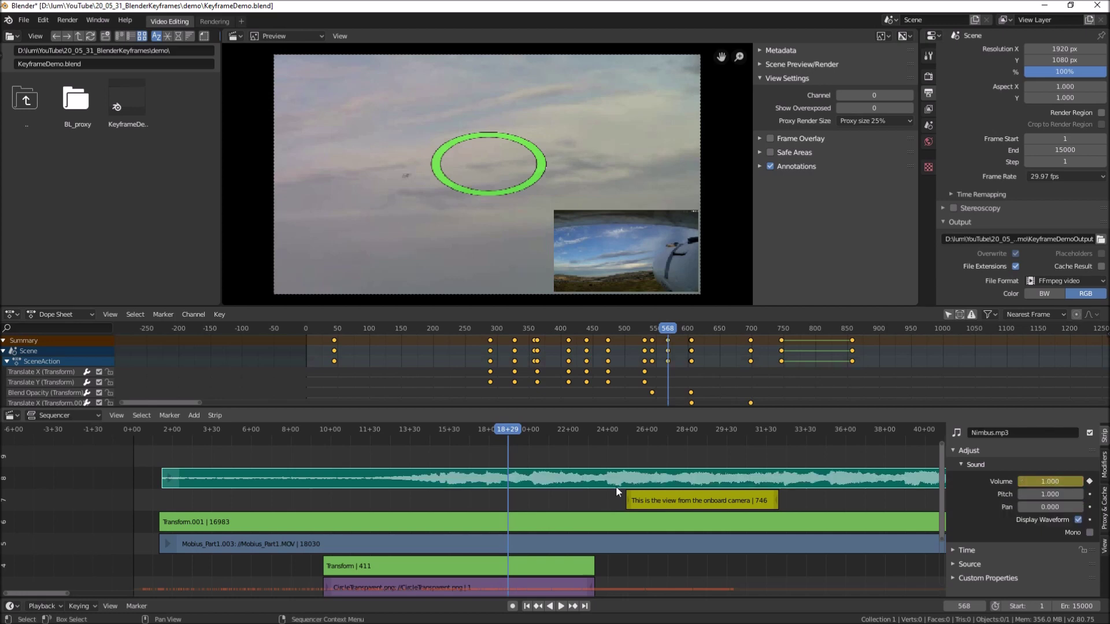
# - Scrub and play the sequence to check the music's volume fade, stopping at frame 607
pyautogui.moveTo(509, 429); pyautogui.dragTo(537, 506)
pyautogui.press('space')
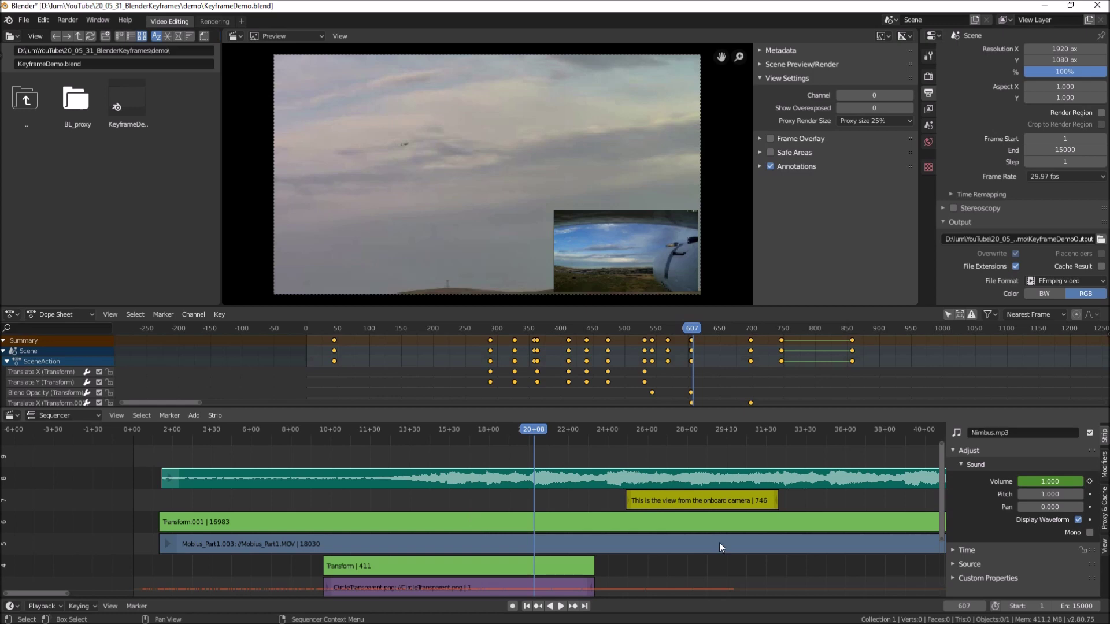
pyautogui.moveTo(943, 491); pyautogui.dragTo(751, 491)
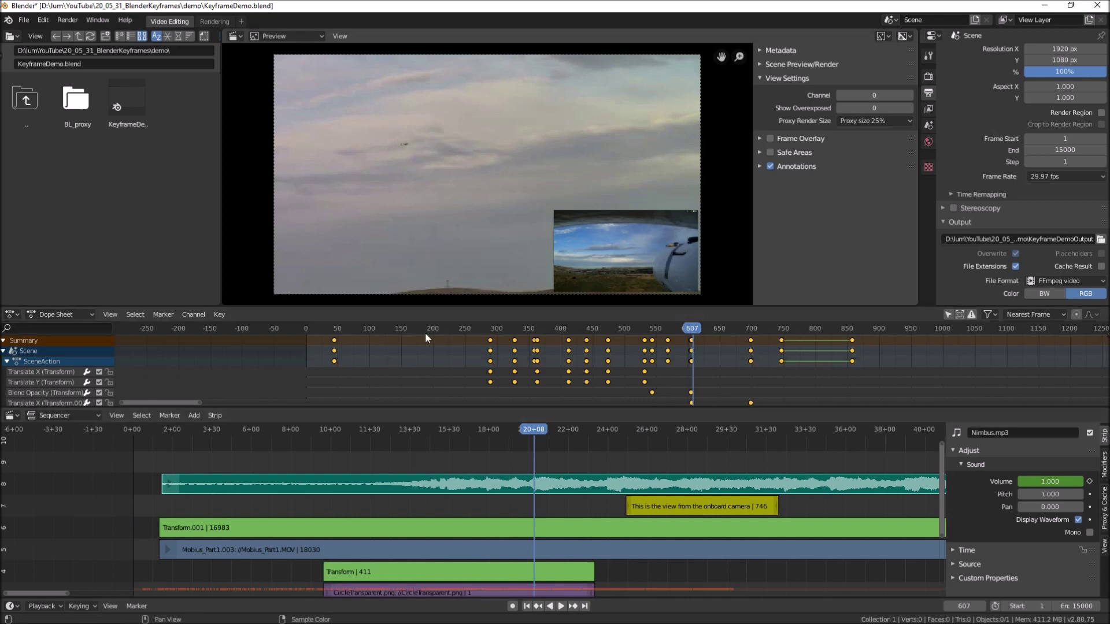